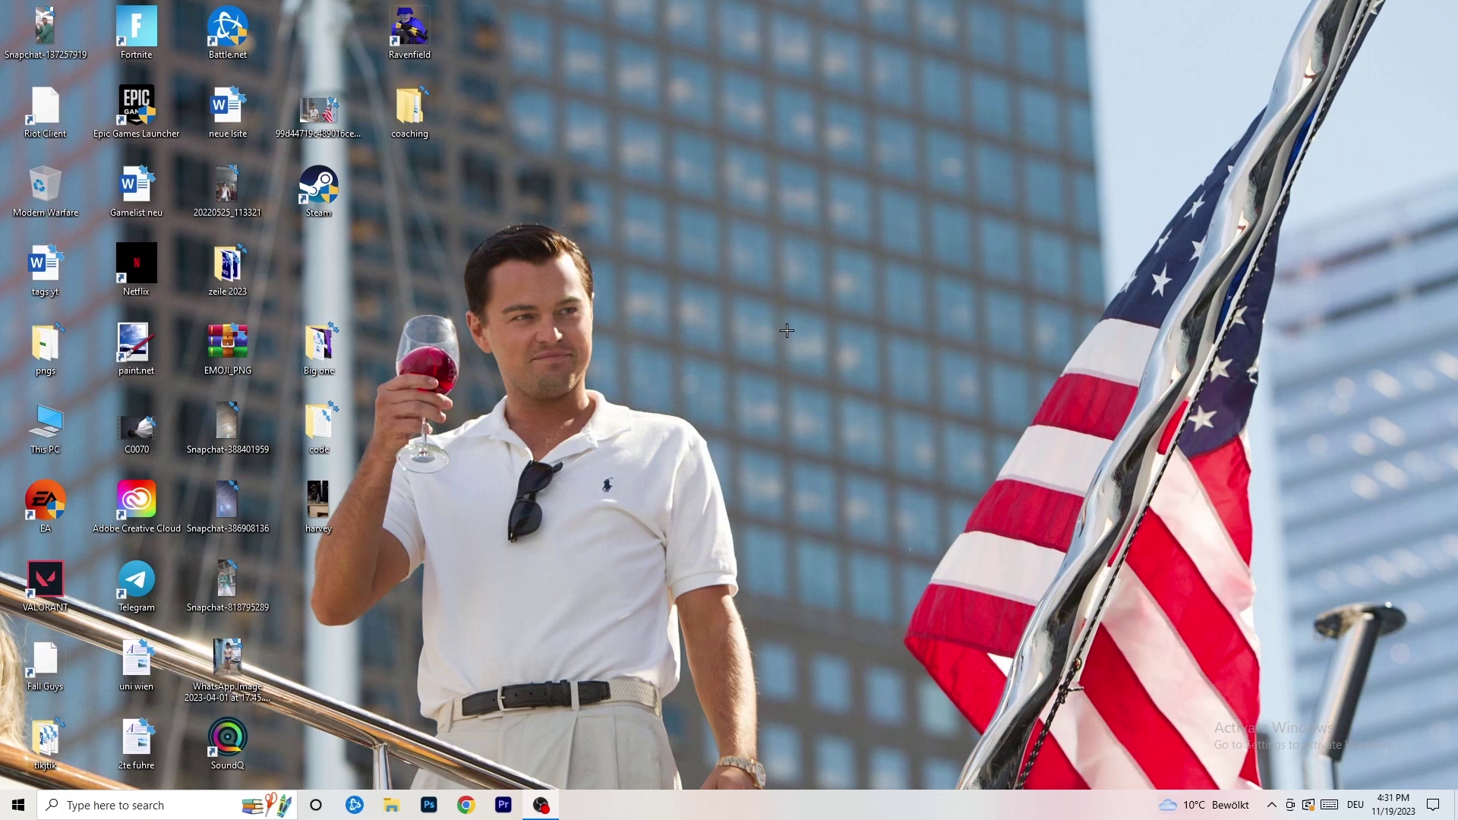
Bring up the desktop context menu to reach NVIDIA Control Panel.
right_click(783, 269)
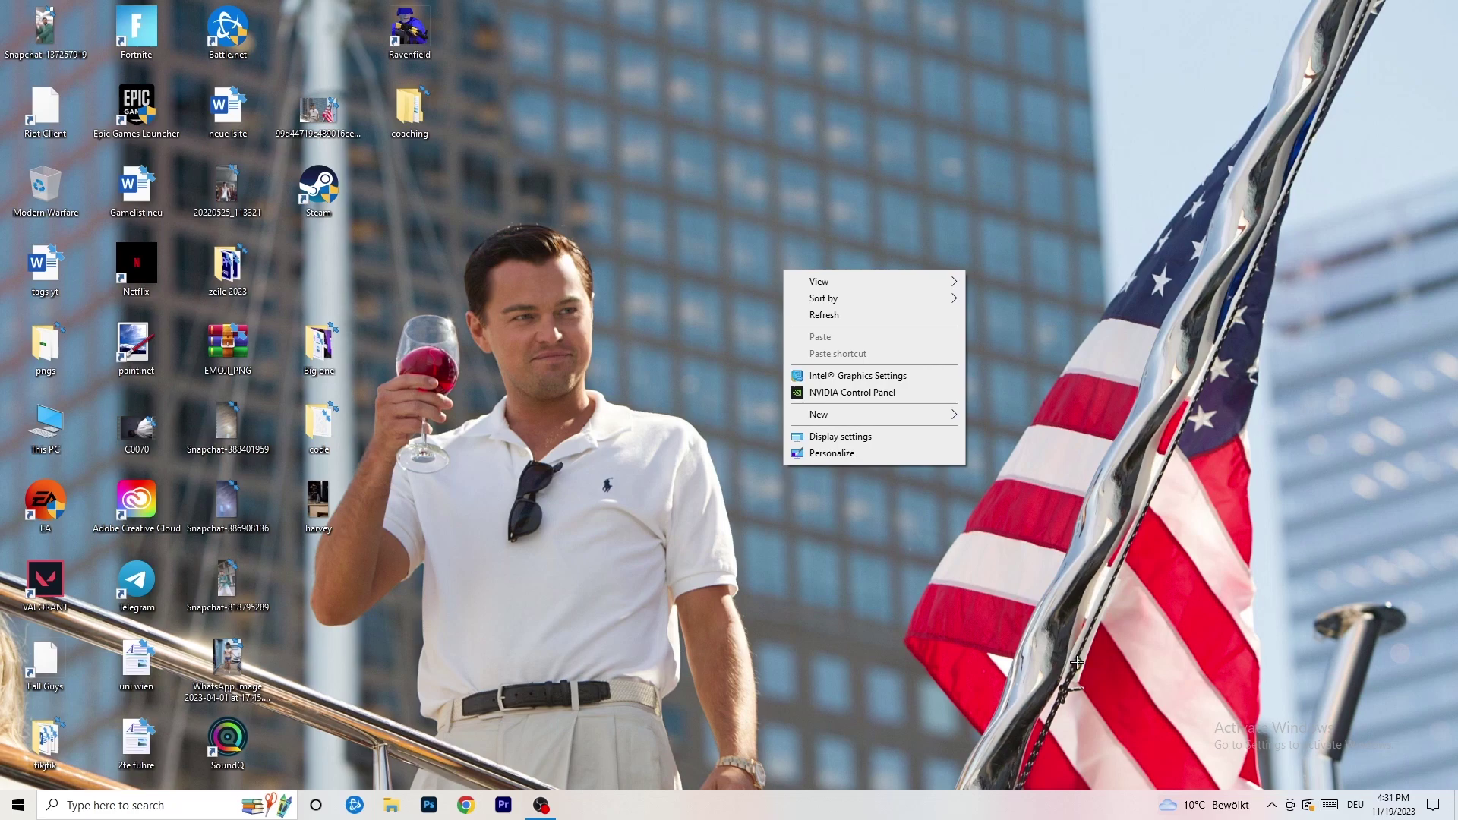
Launch NVIDIA Control Panel from the desktop context menu.
left_click(843, 392)
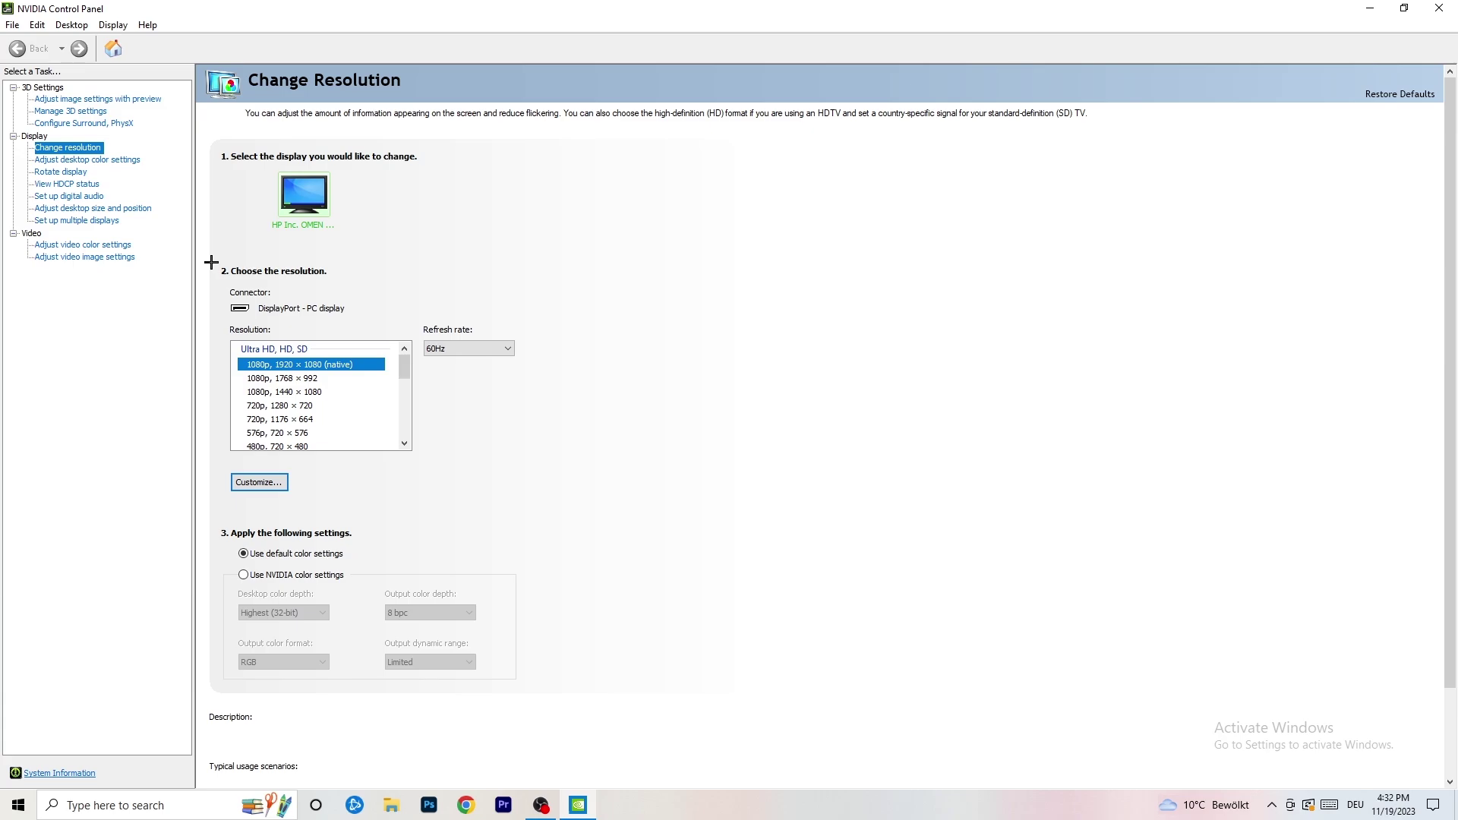
left_click(278, 482)
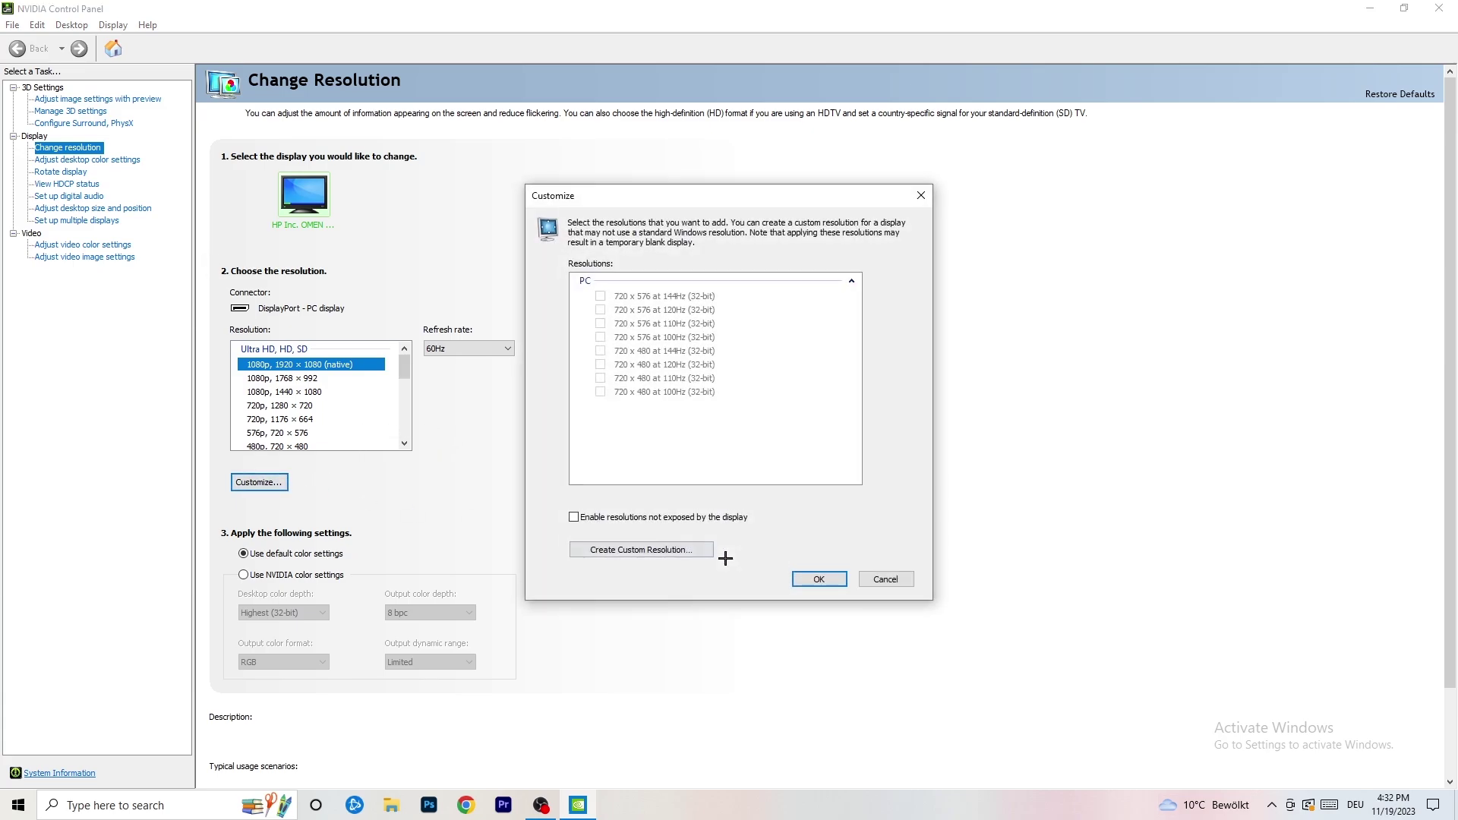
left_click(668, 555)
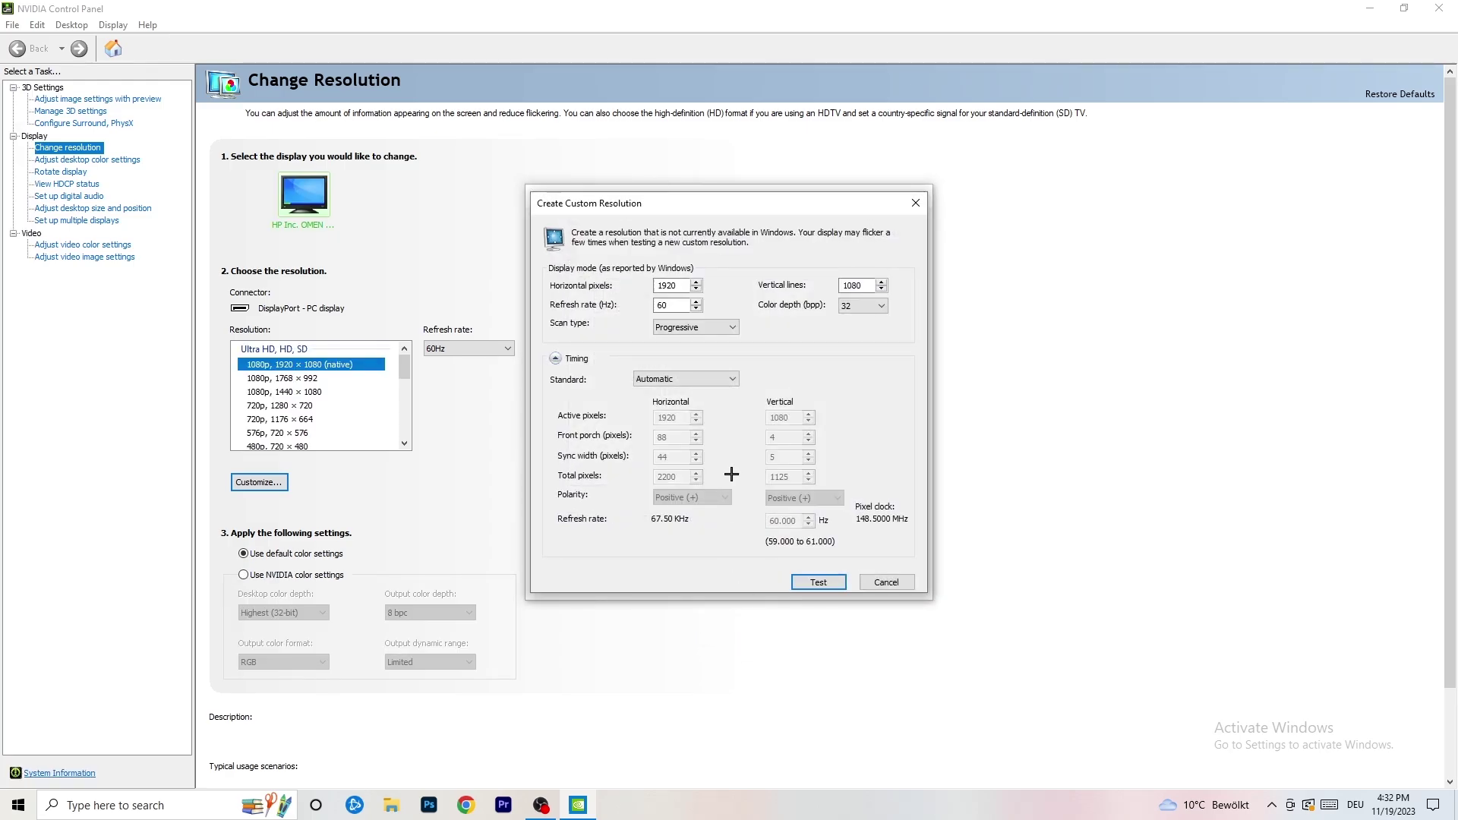
left_click_drag(683, 285, 637, 282)
type("1440")
double_click(862, 289)
type("1040")
left_click(693, 328)
left_click(790, 326)
left_click(704, 379)
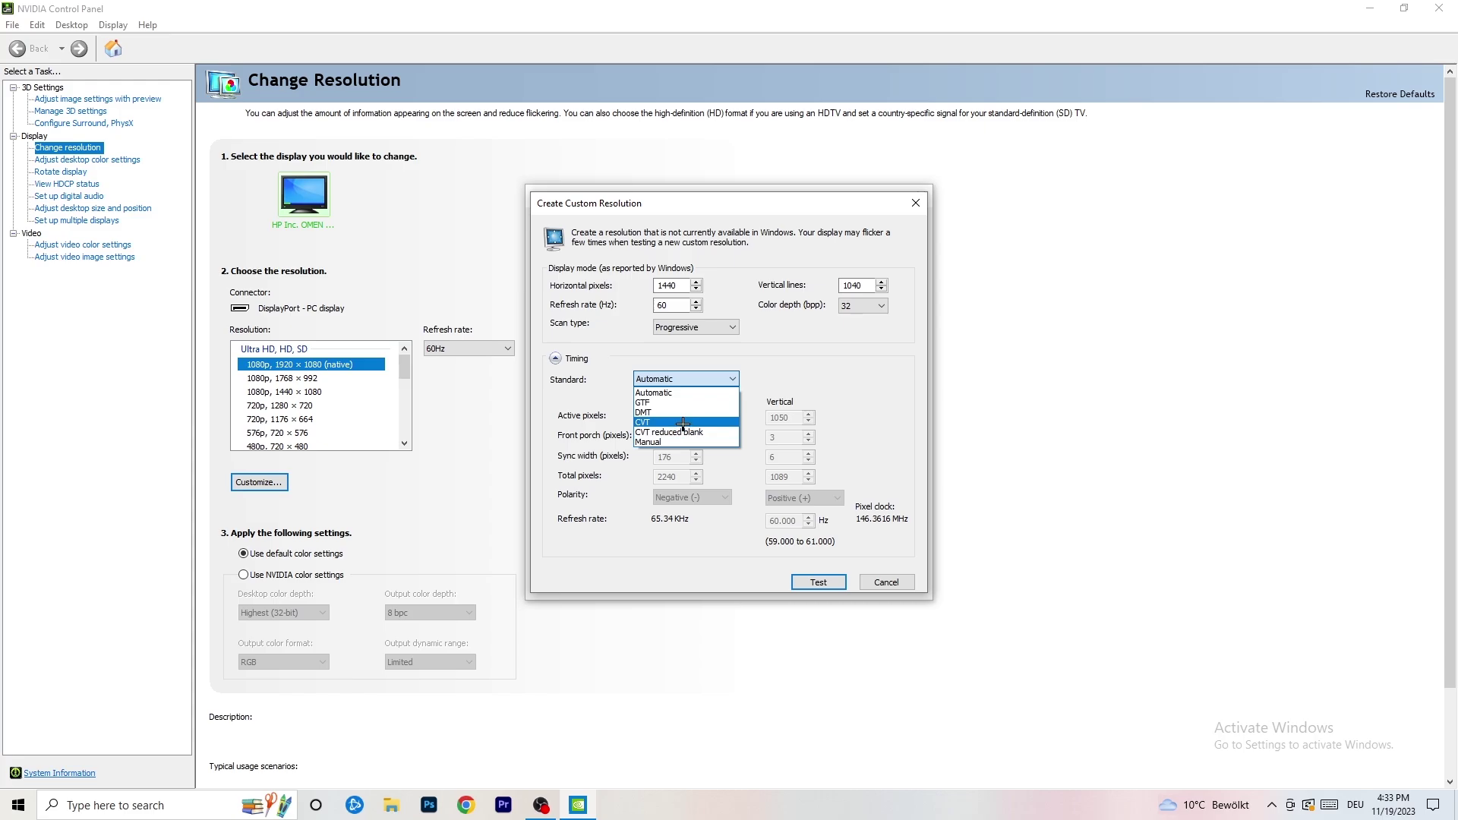
left_click(804, 388)
left_click(731, 379)
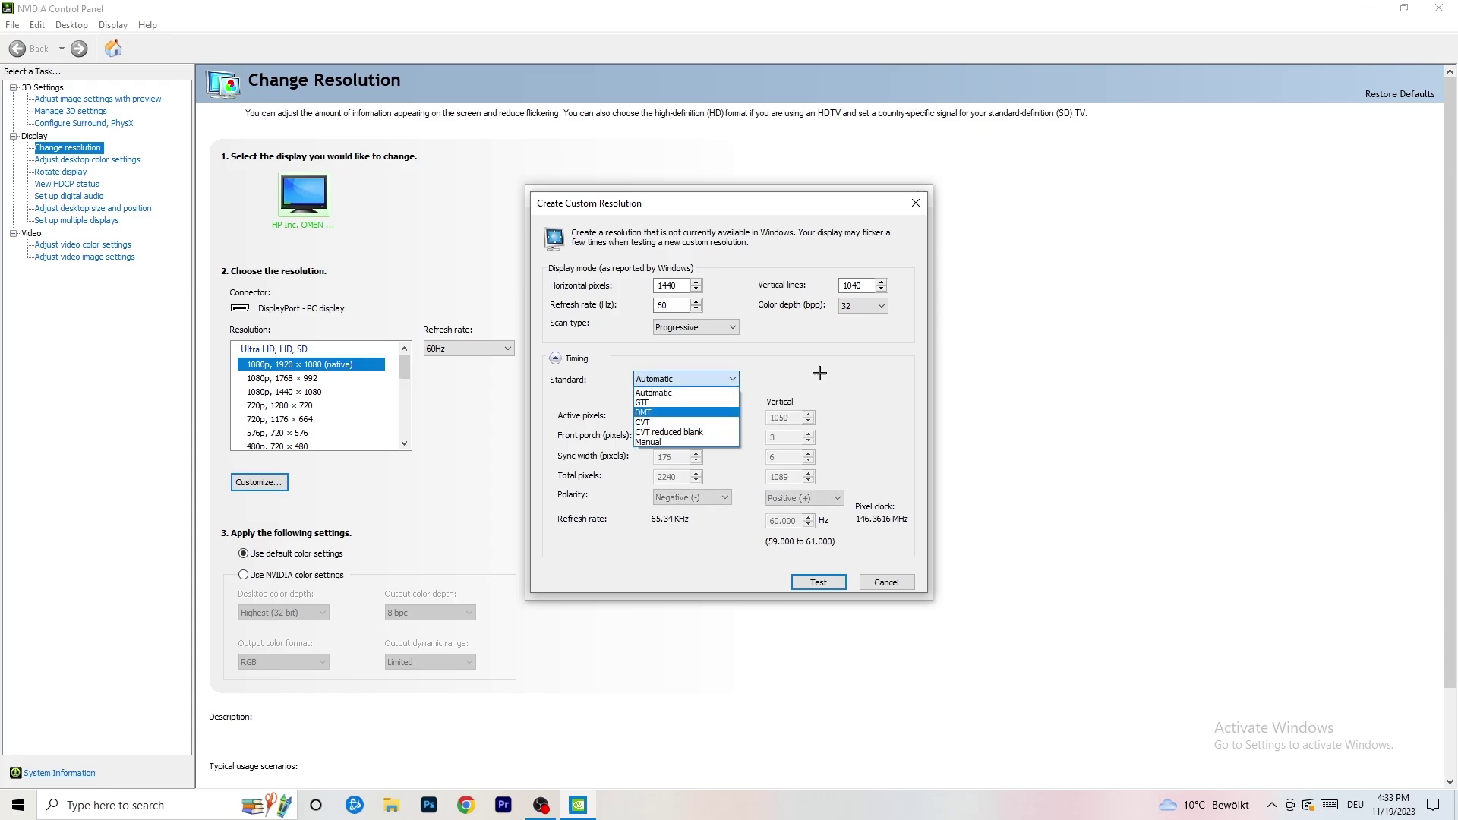
left_click(858, 406)
left_click(688, 379)
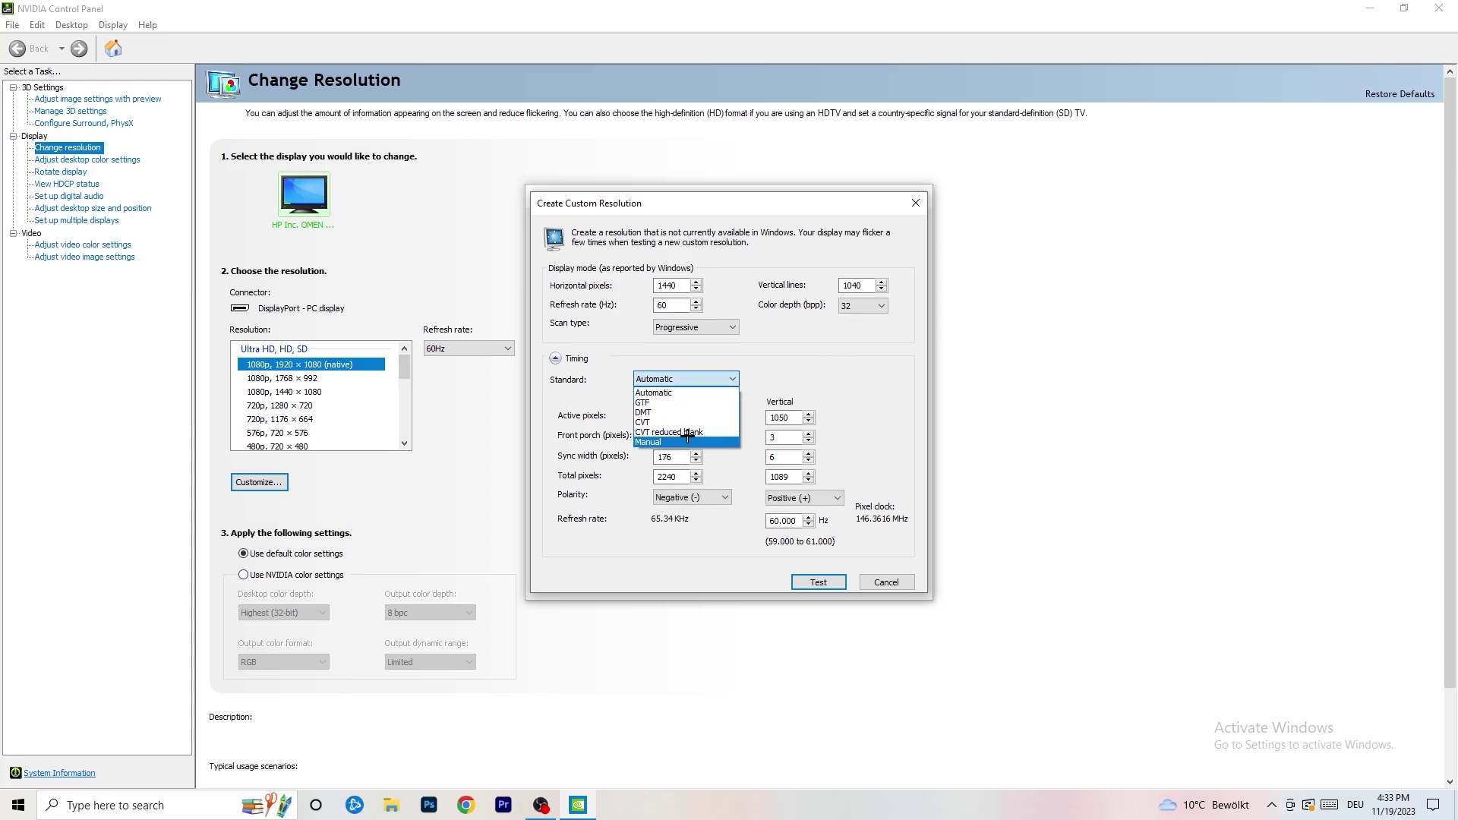
left_click(685, 423)
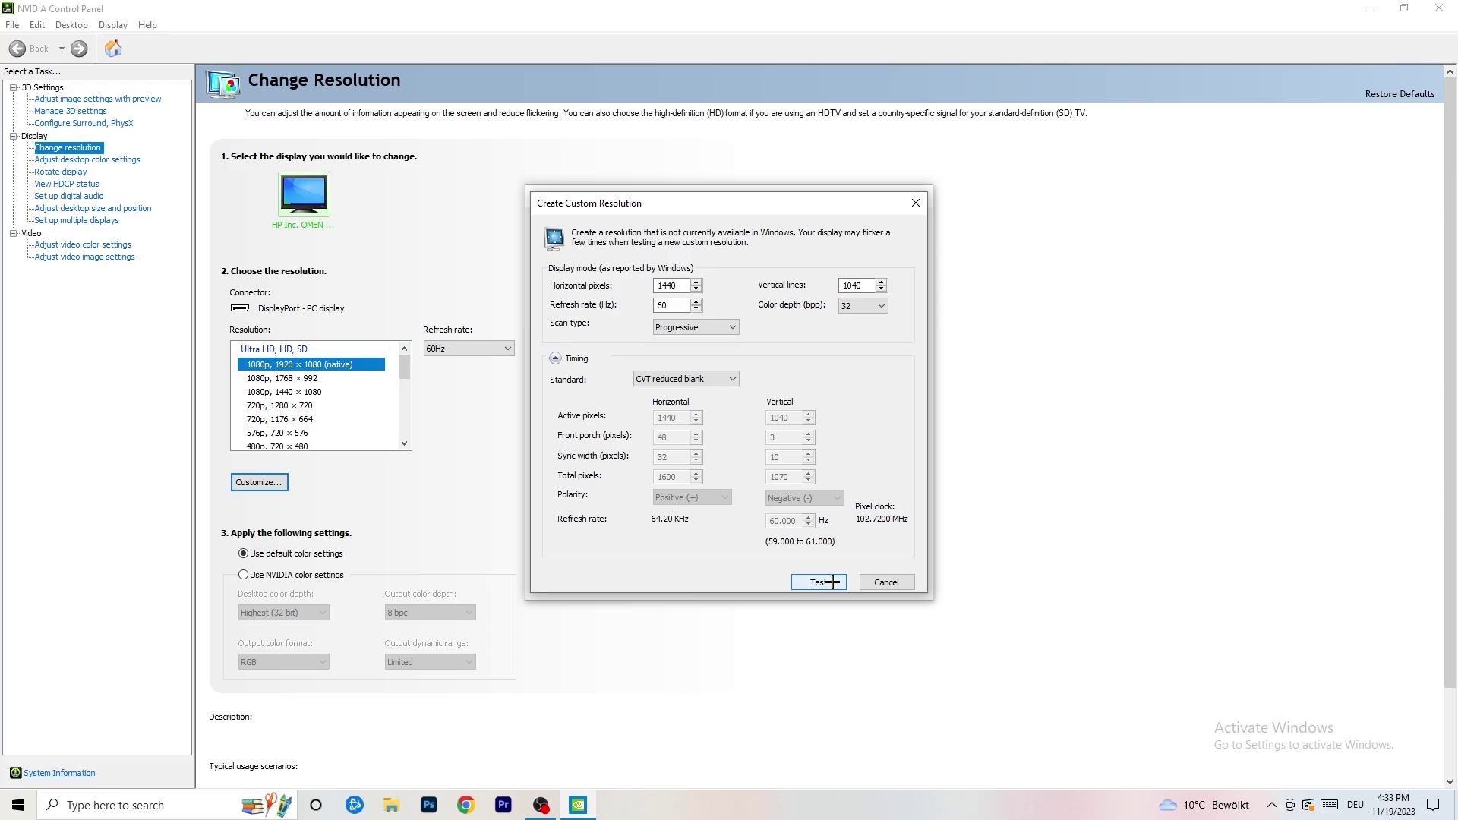
left_click(921, 196)
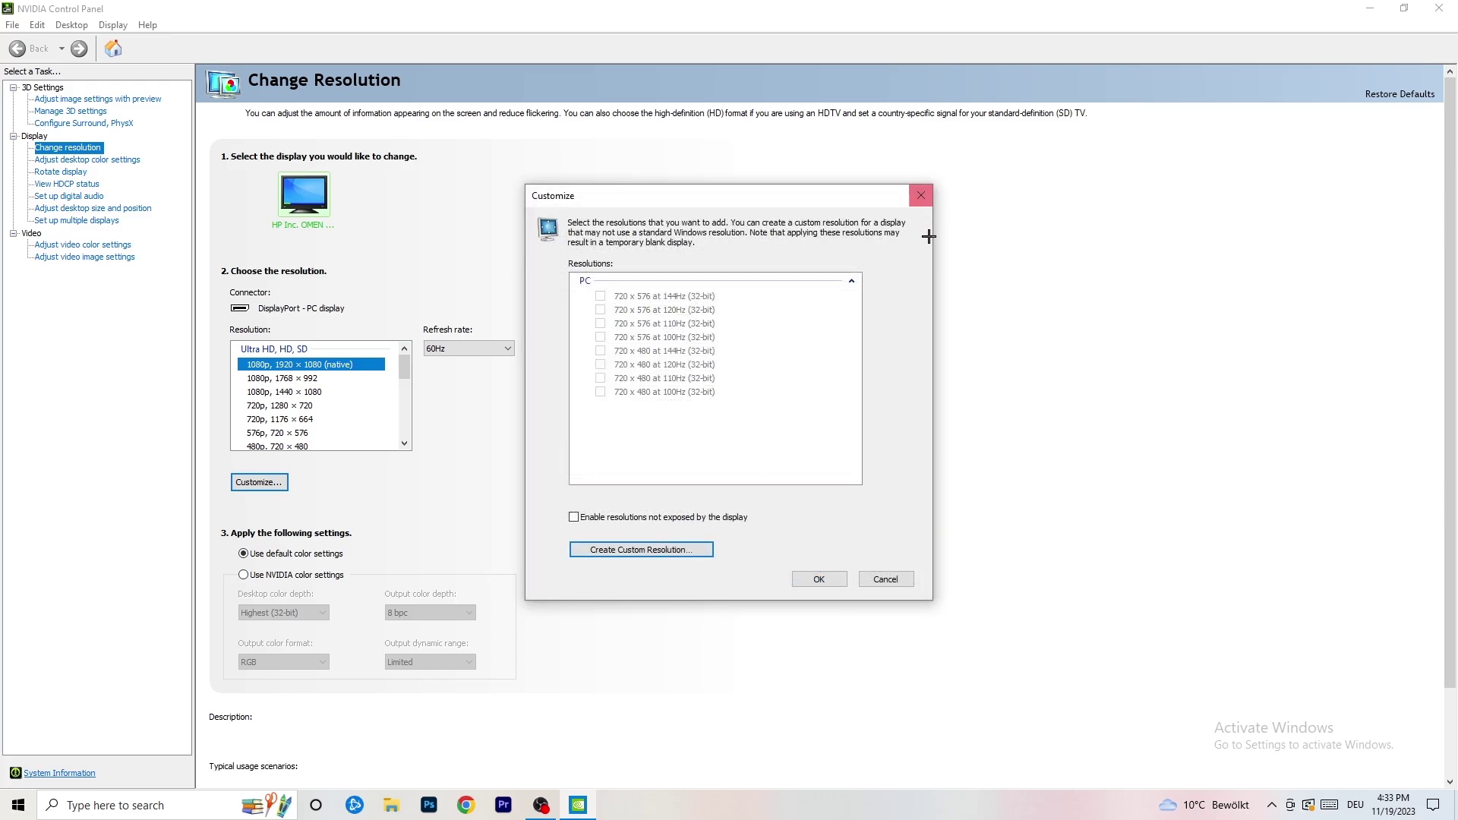
left_click(929, 198)
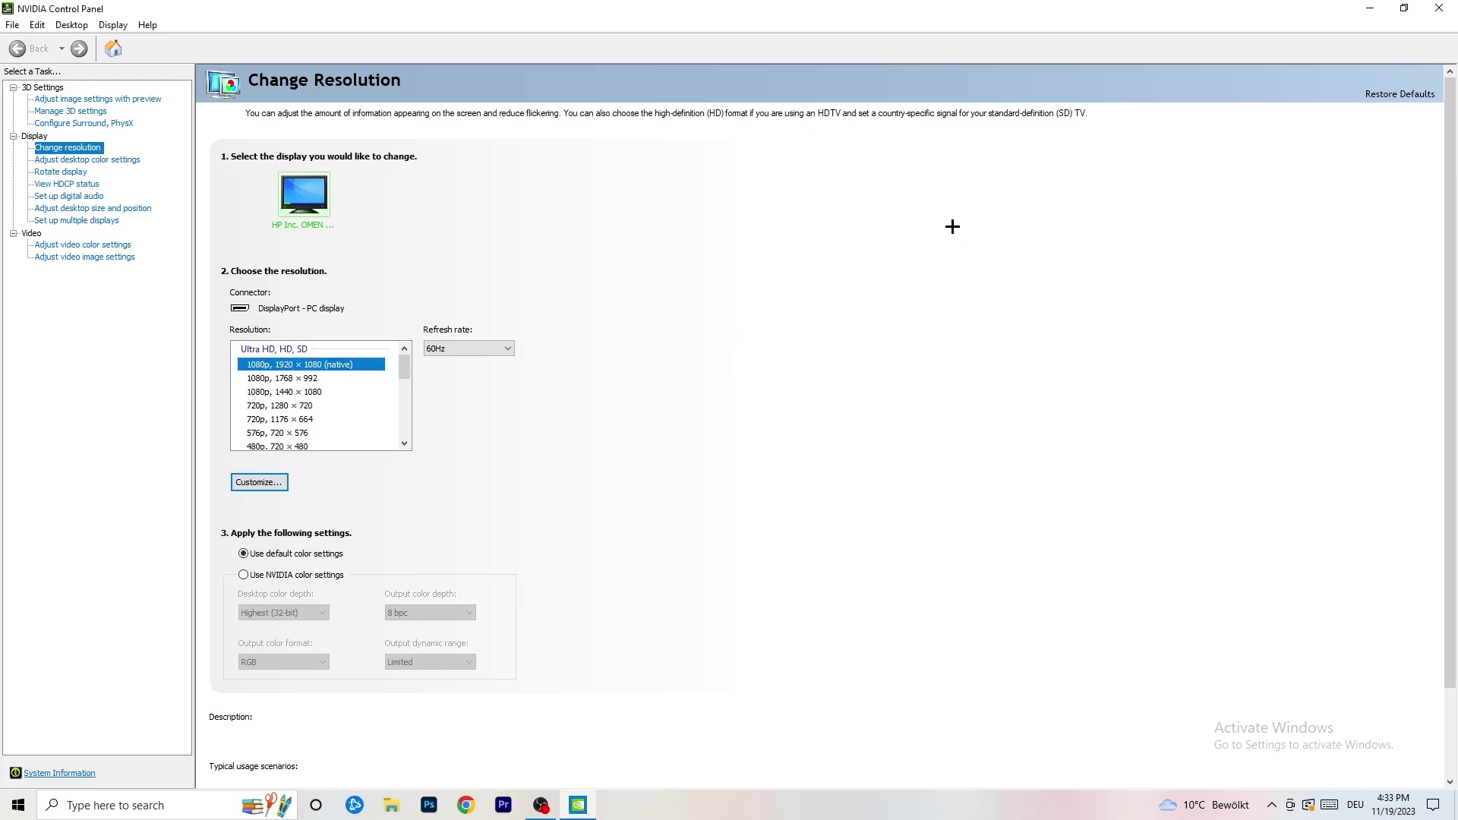
Close NVIDIA Control Panel and launch Windows Settings from the Start menu.
left_click(1438, 8)
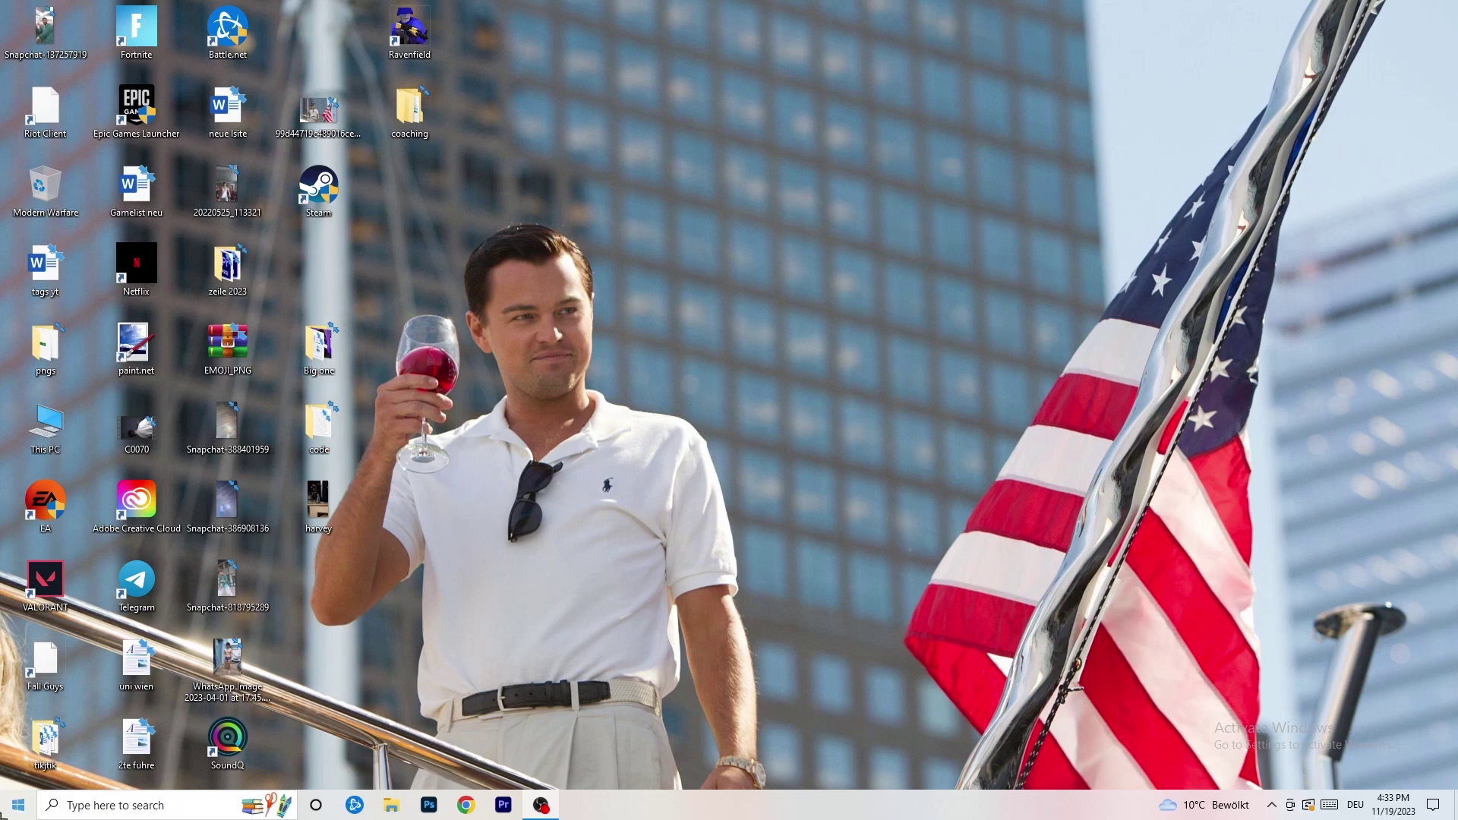
left_click(18, 805)
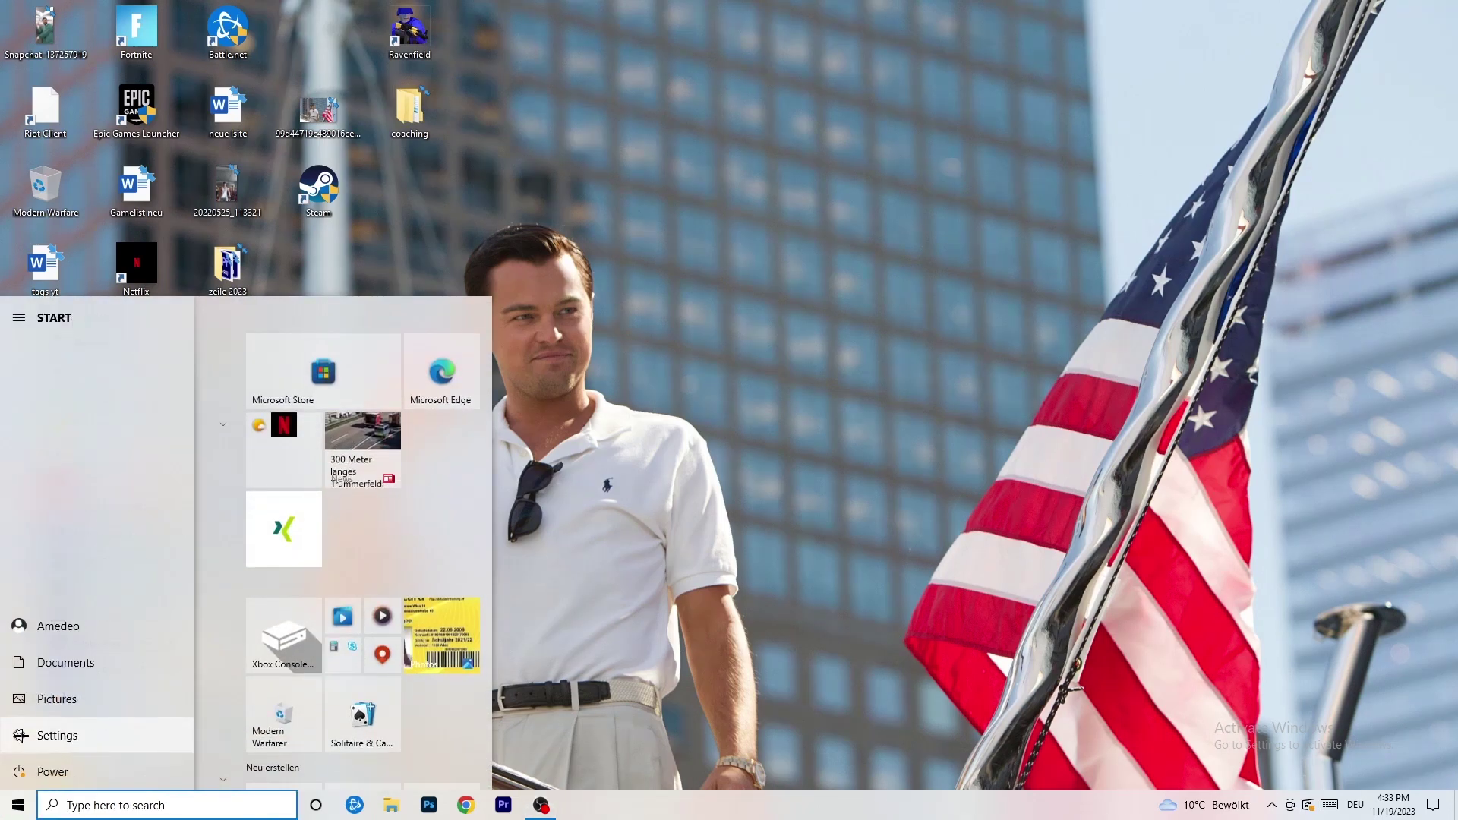
left_click(20, 735)
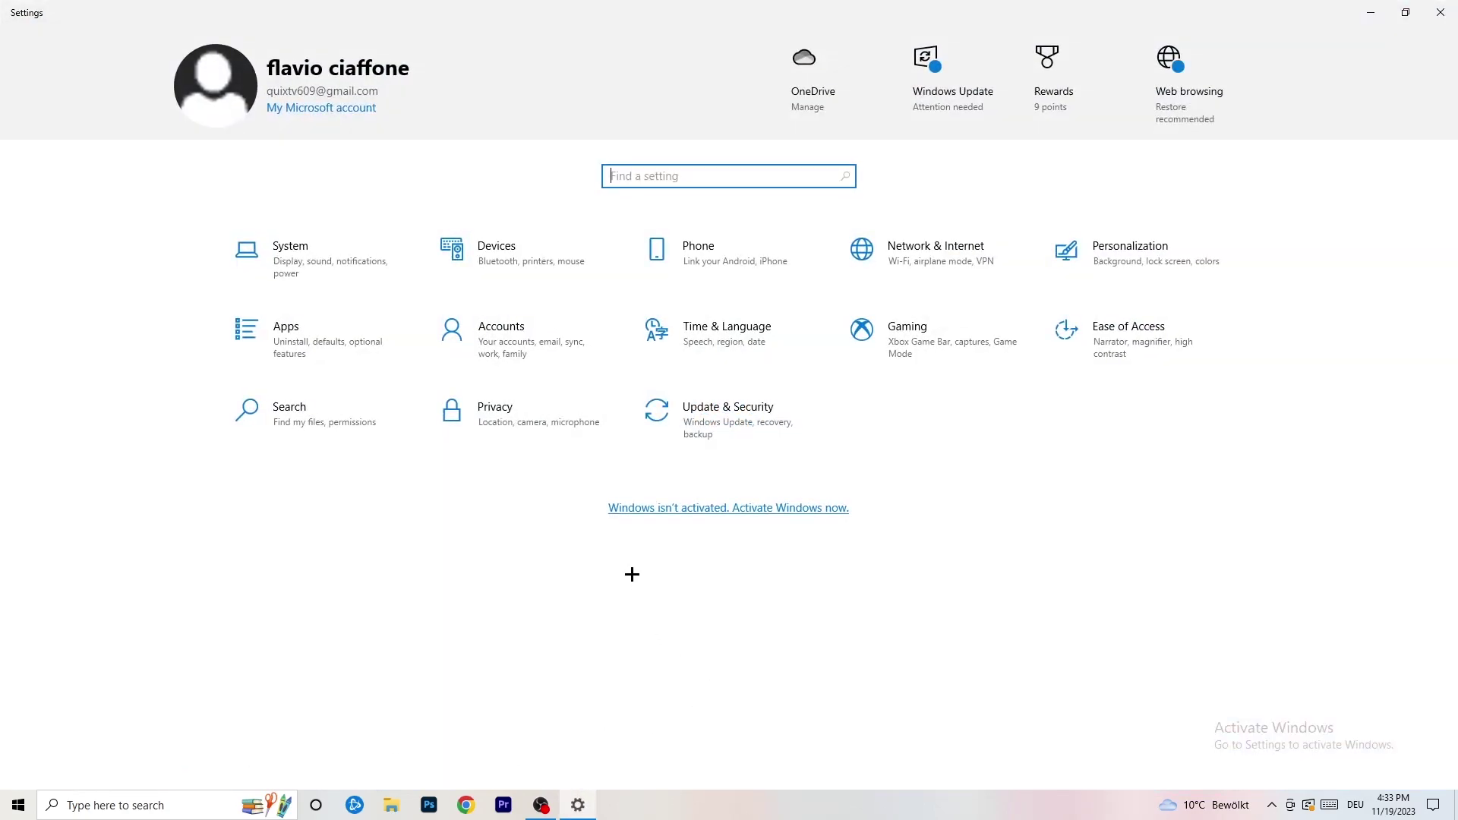
In System display settings, keep scaling at 100% (Recommended), then go back to Settings home.
left_click(318, 273)
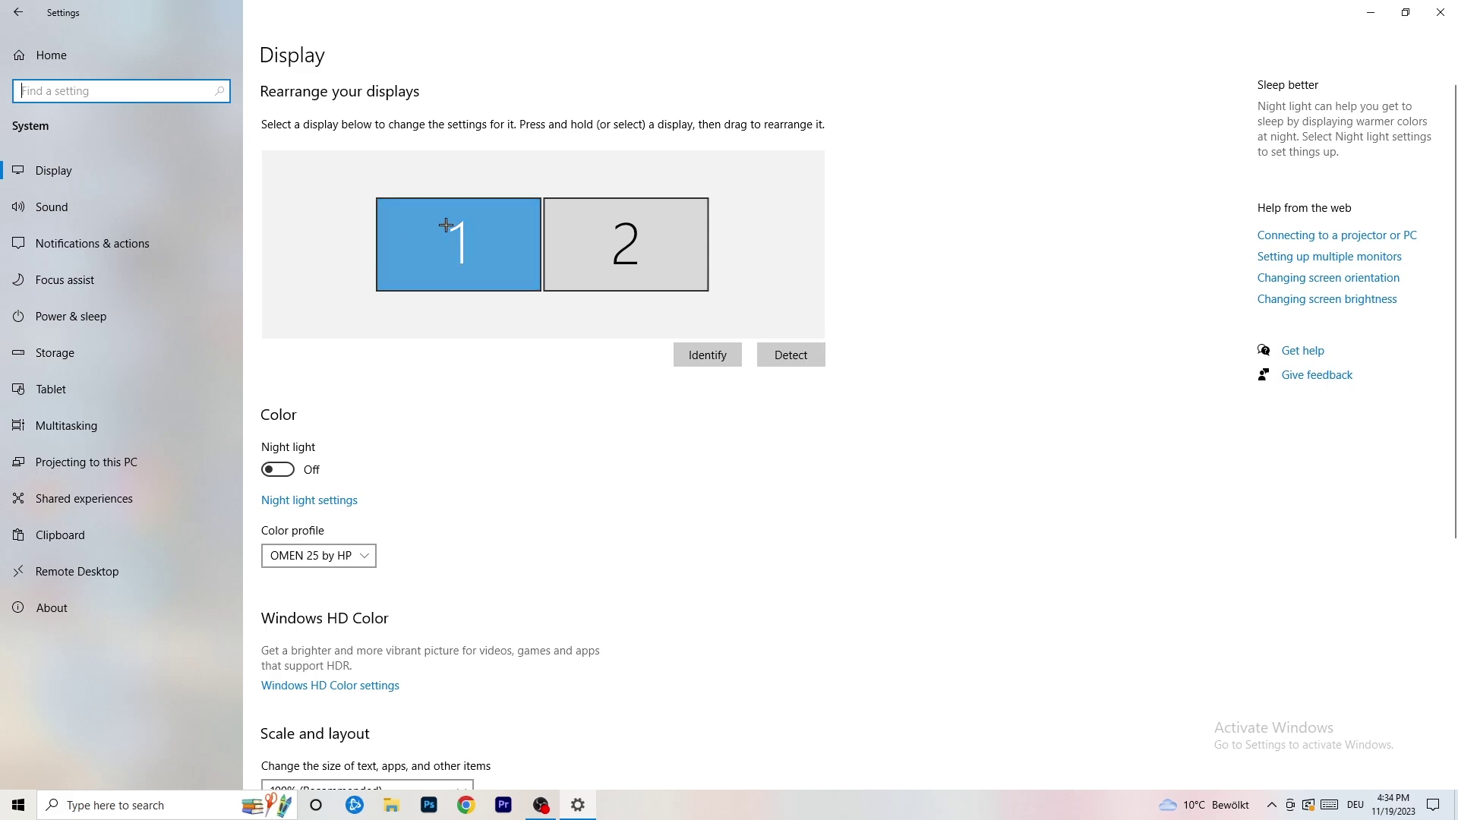
scroll(487, 378, "down", 3)
left_click(628, 182)
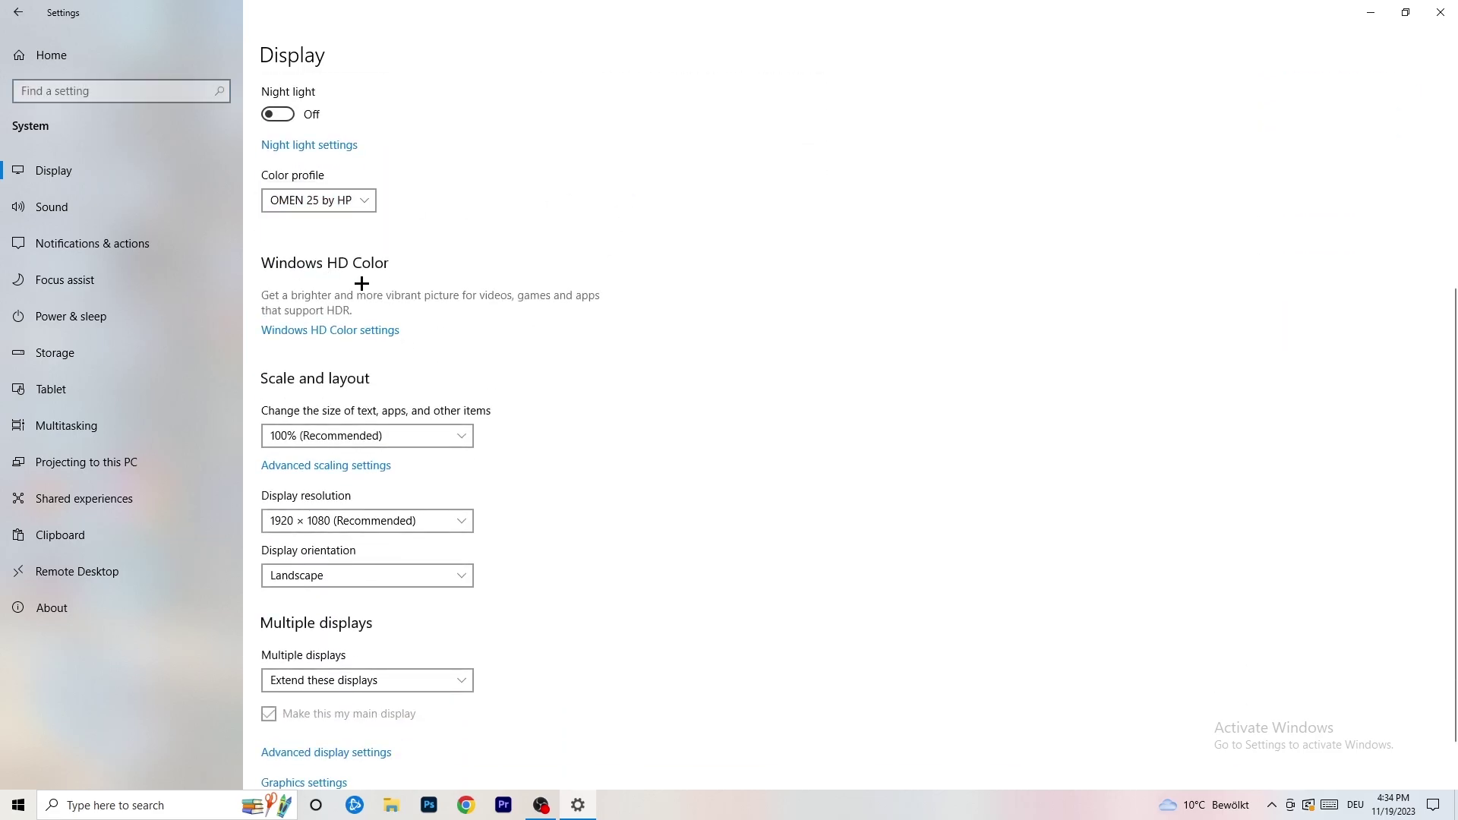
scroll(366, 337, "down", 1)
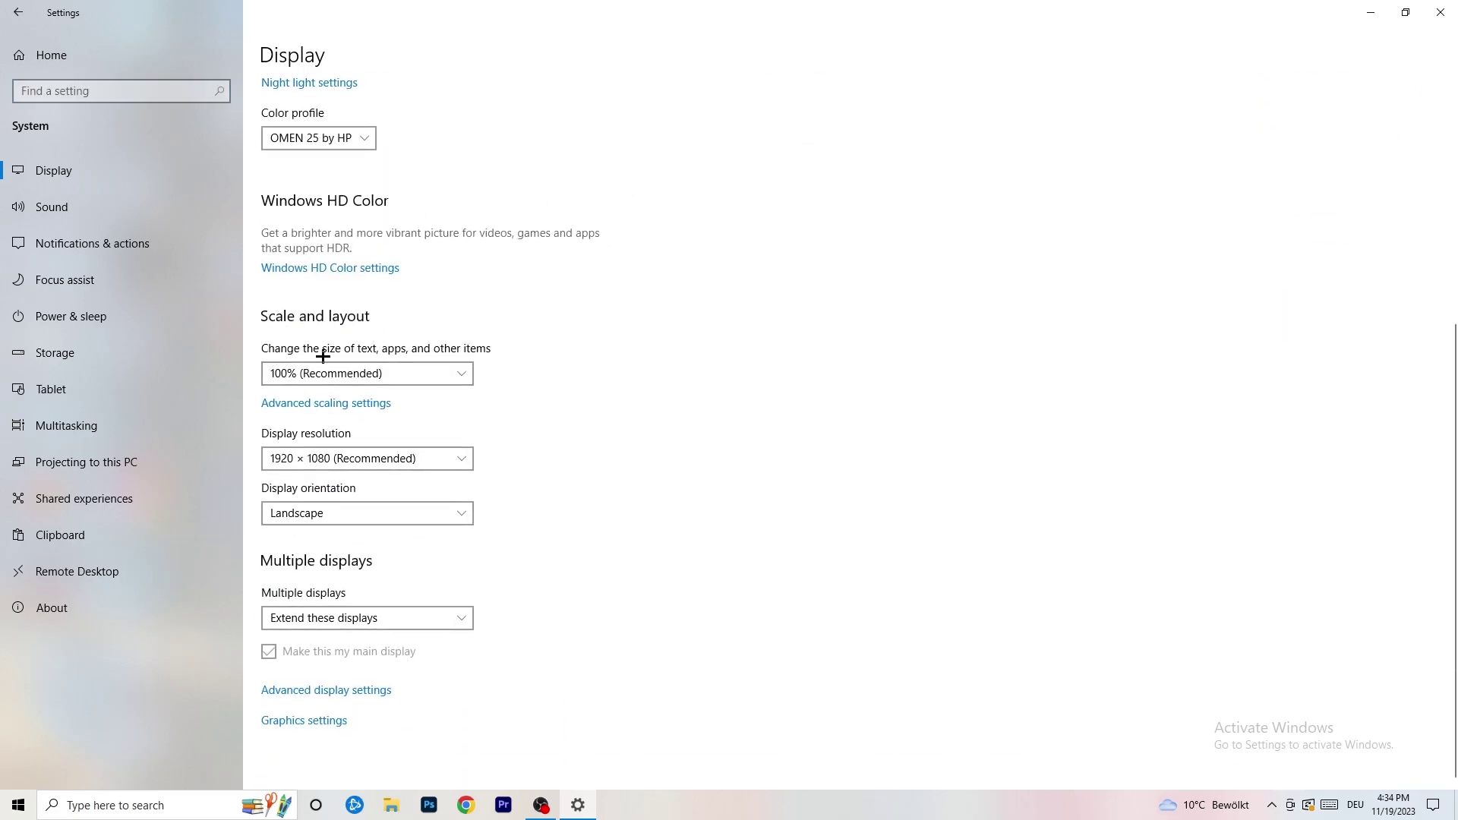
left_click(459, 372)
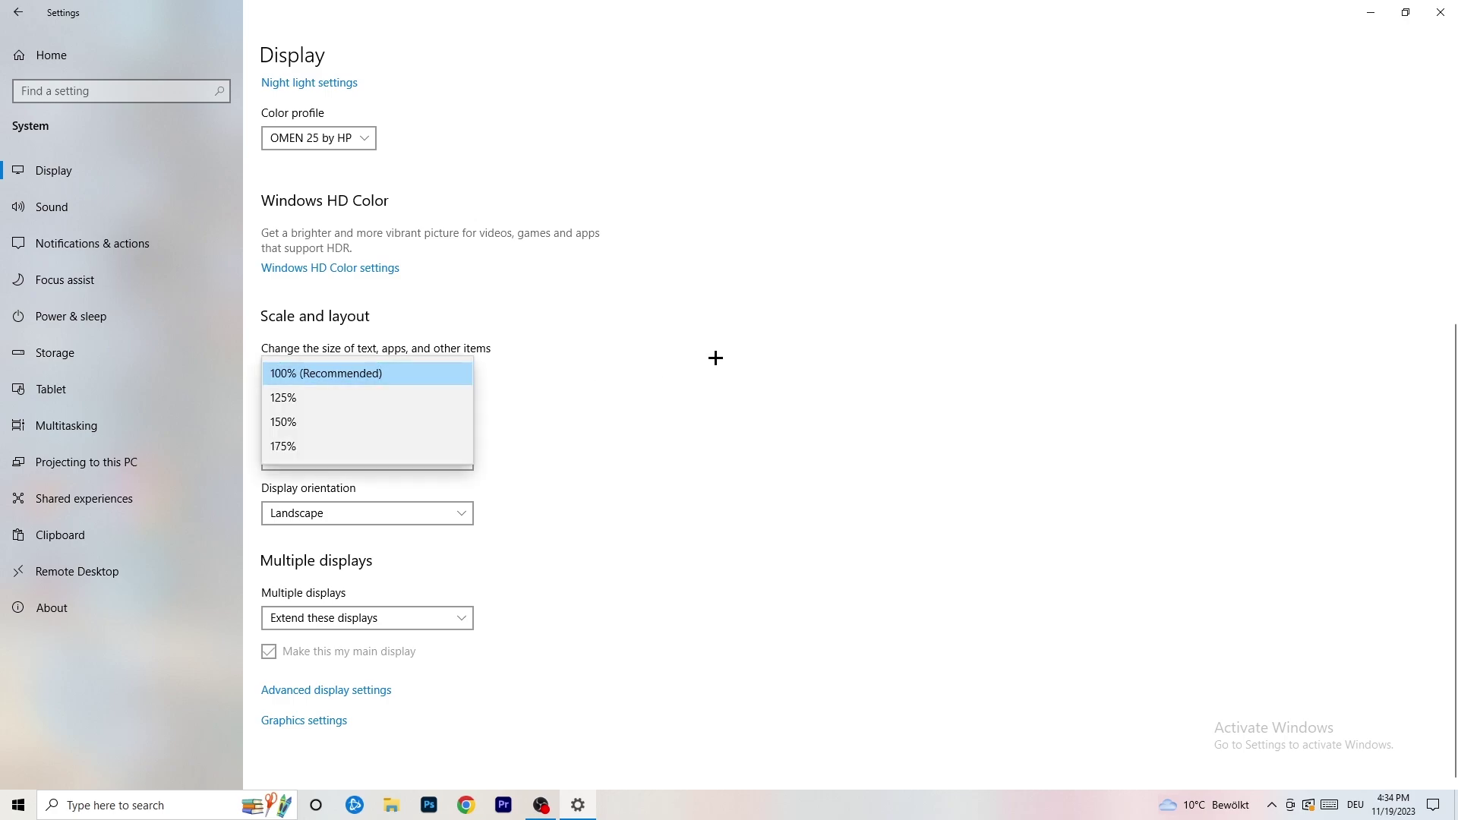
left_click(699, 358)
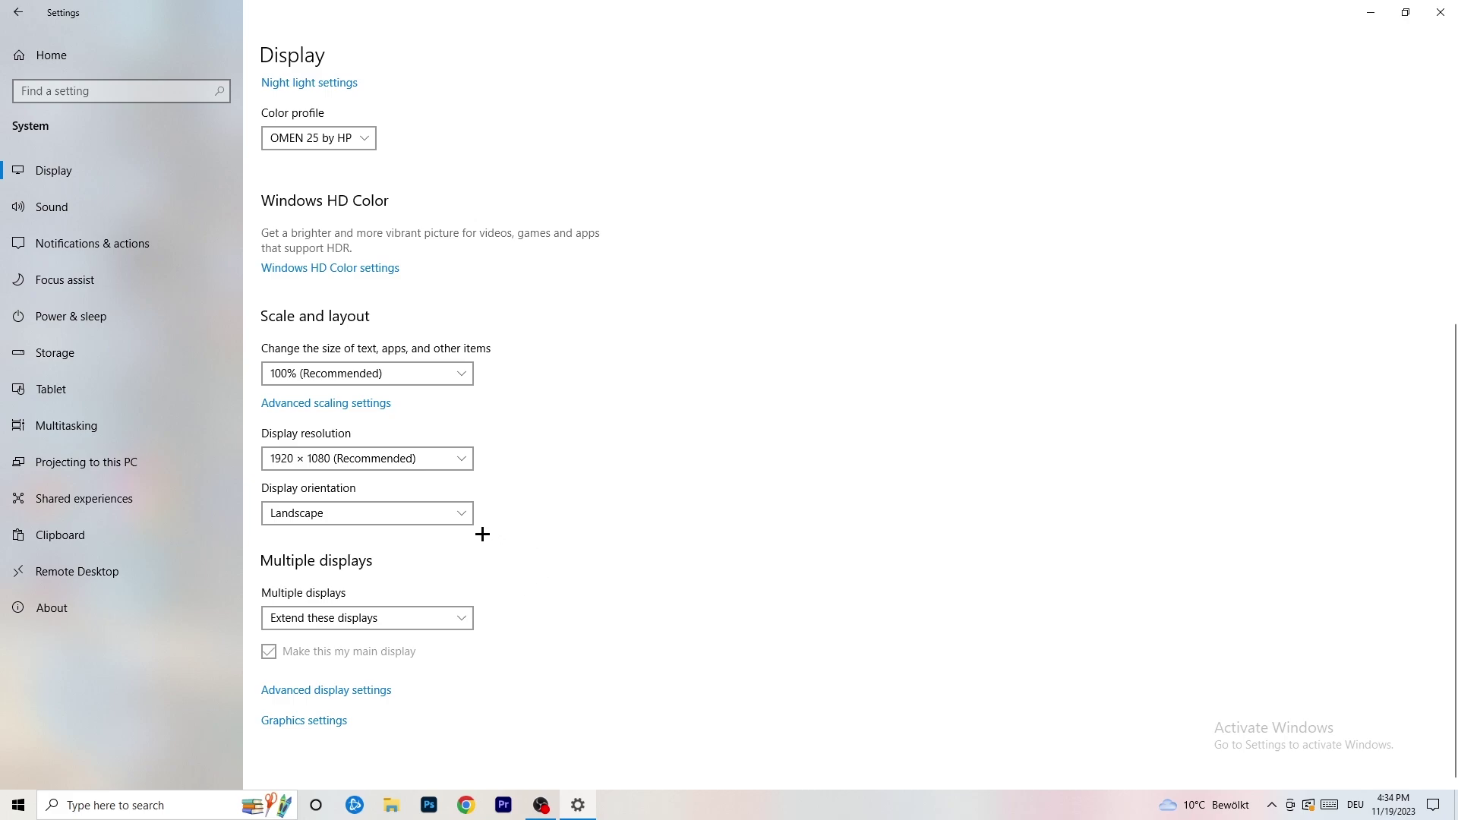
left_click(3, 3)
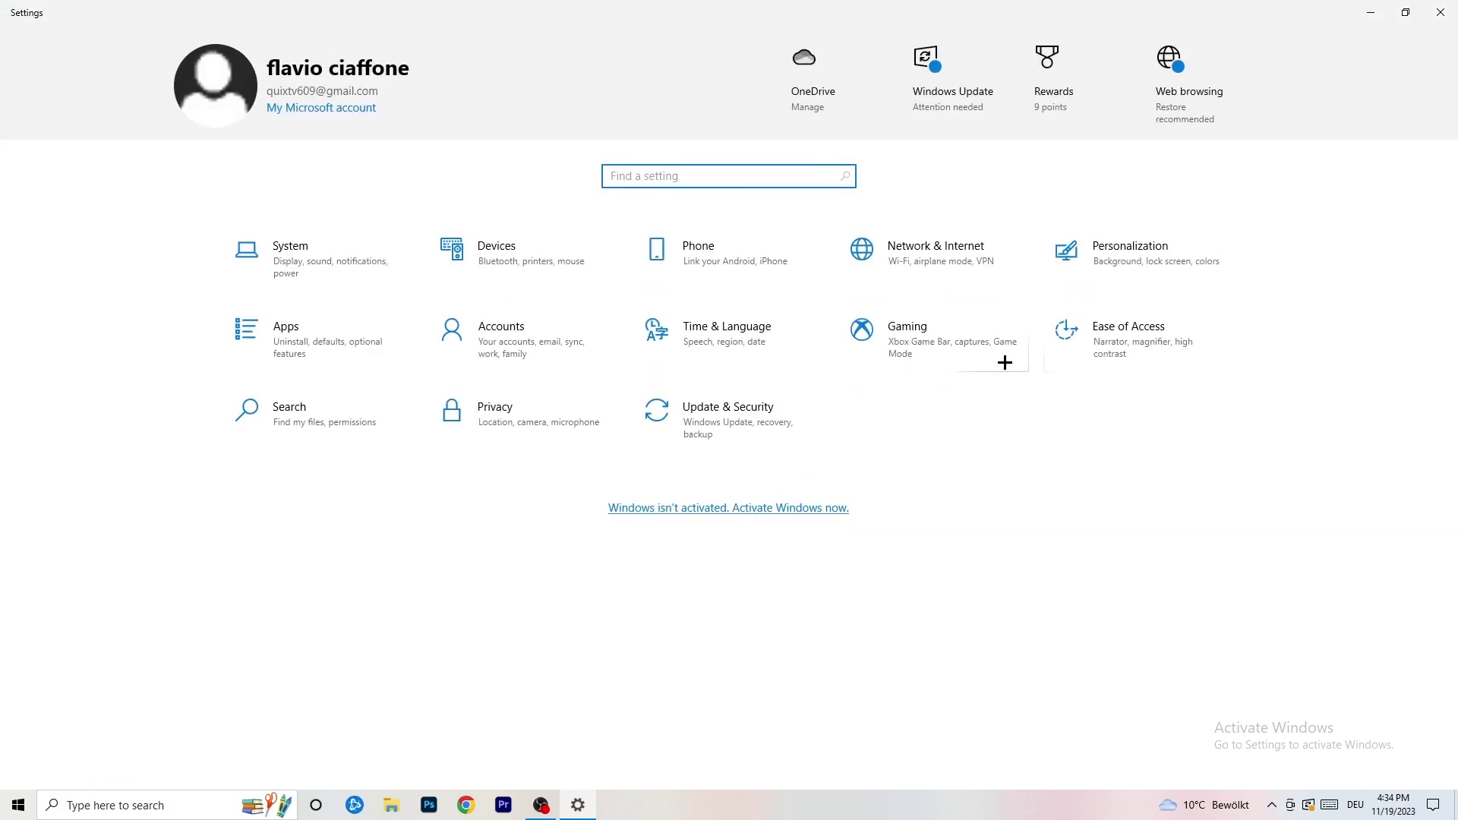
Confirm Xbox Game Bar is off and Game Mode is on, then close Settings.
left_click(934, 337)
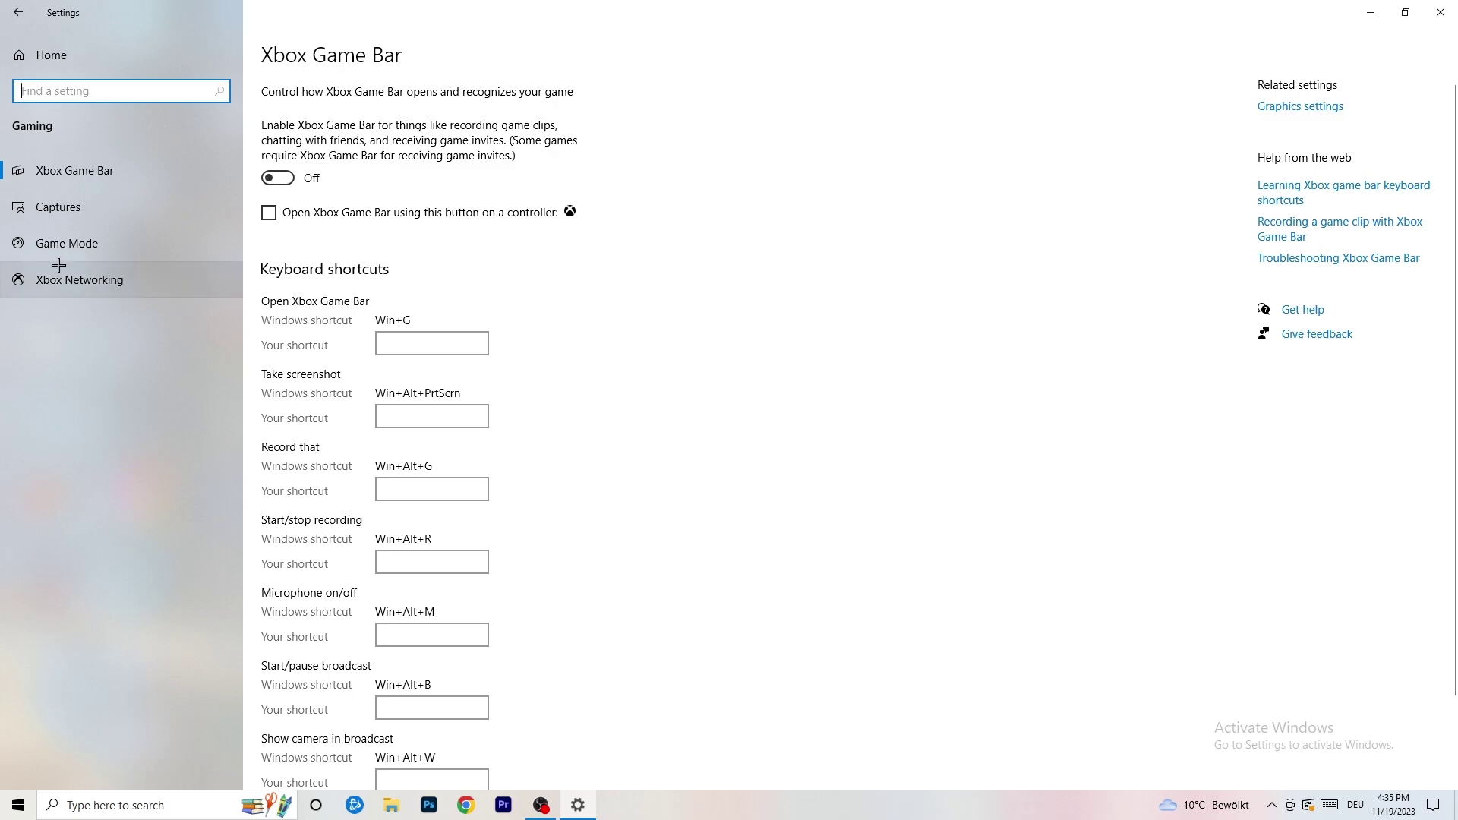
left_click(31, 229)
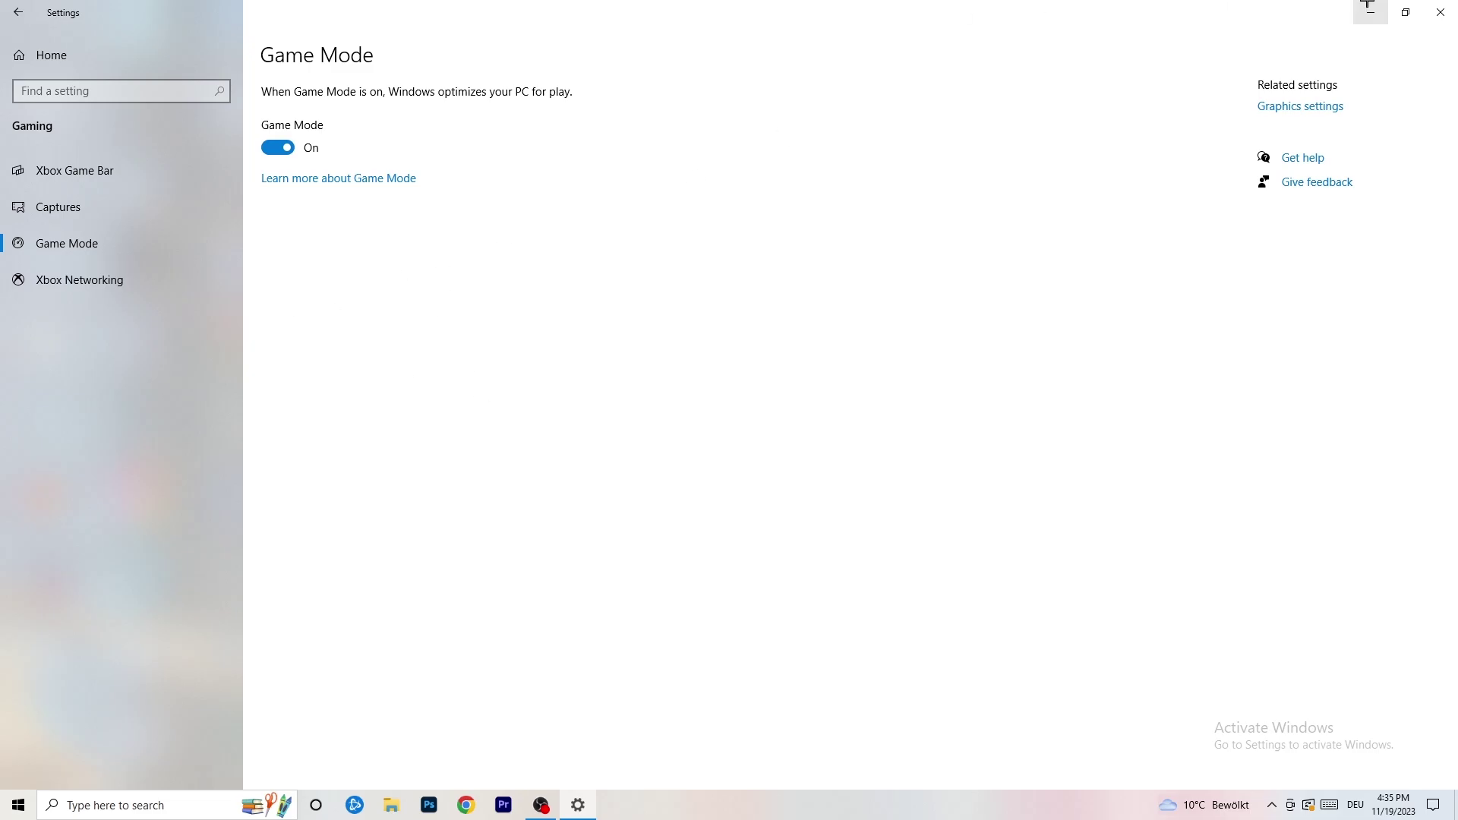
left_click(1433, 4)
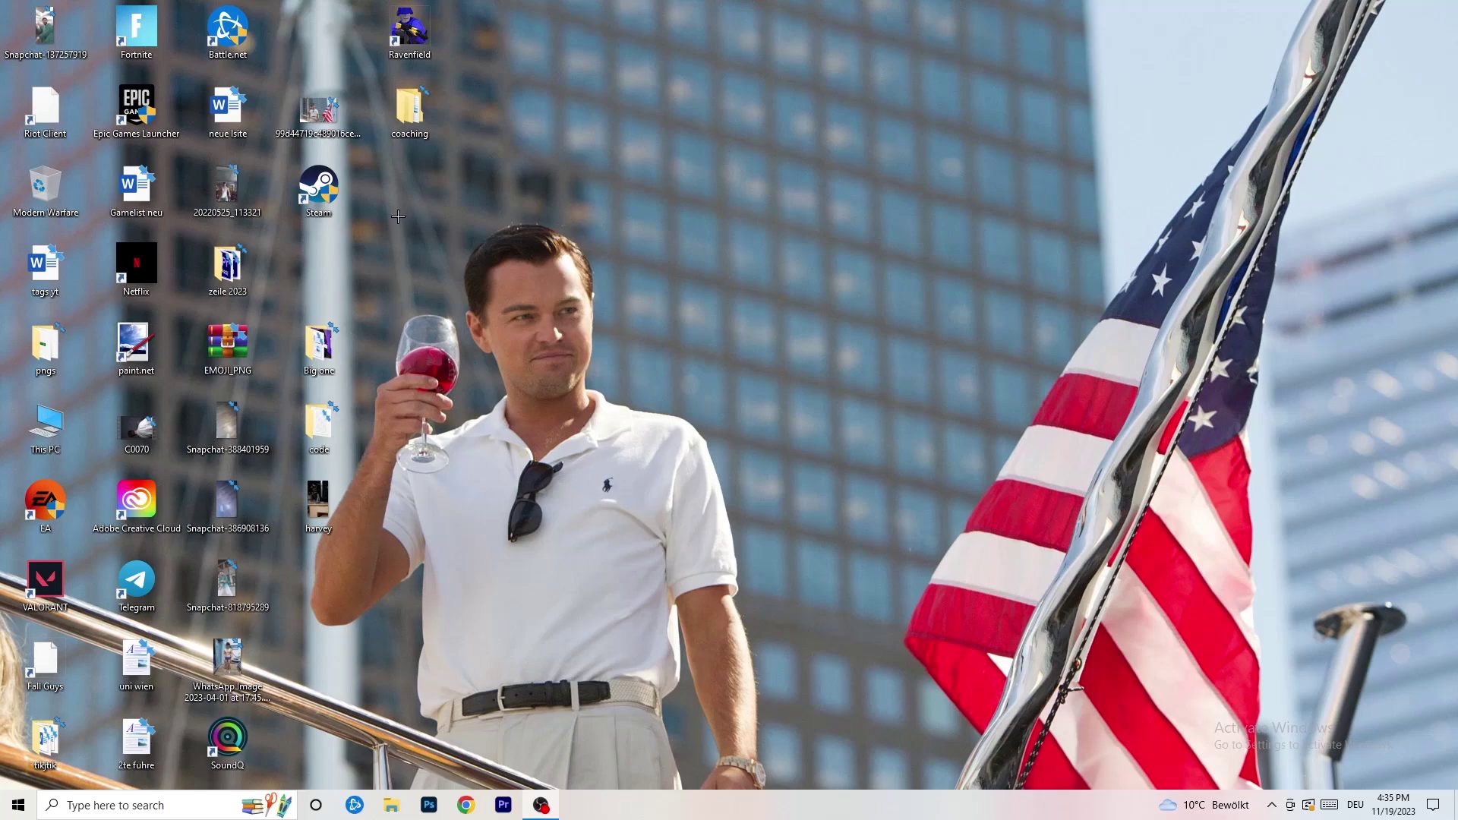
Move the Steam shortcut toward the desktop centre and open its Properties window.
left_click_drag(326, 189, 782, 266)
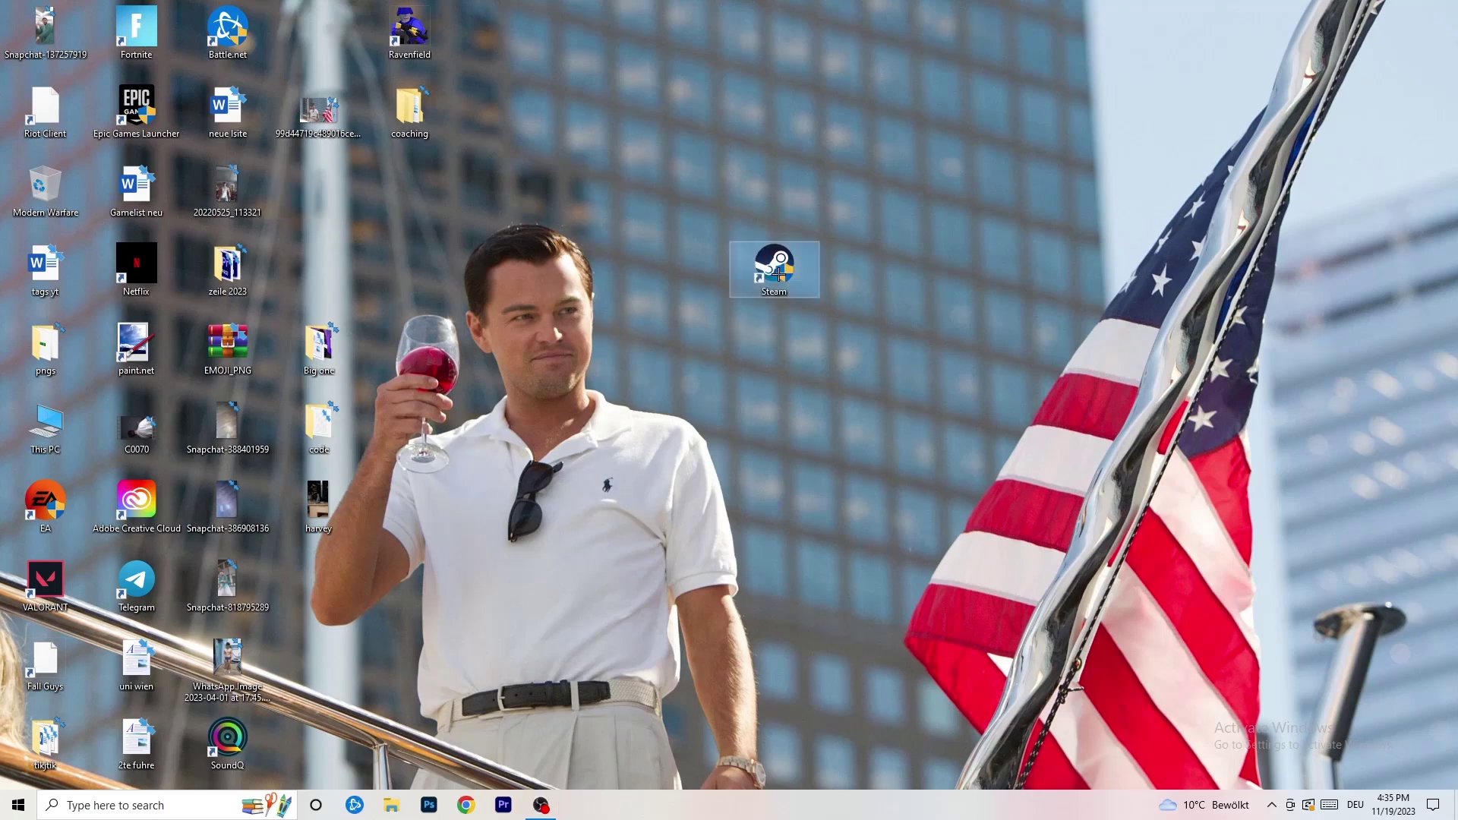
right_click(782, 264)
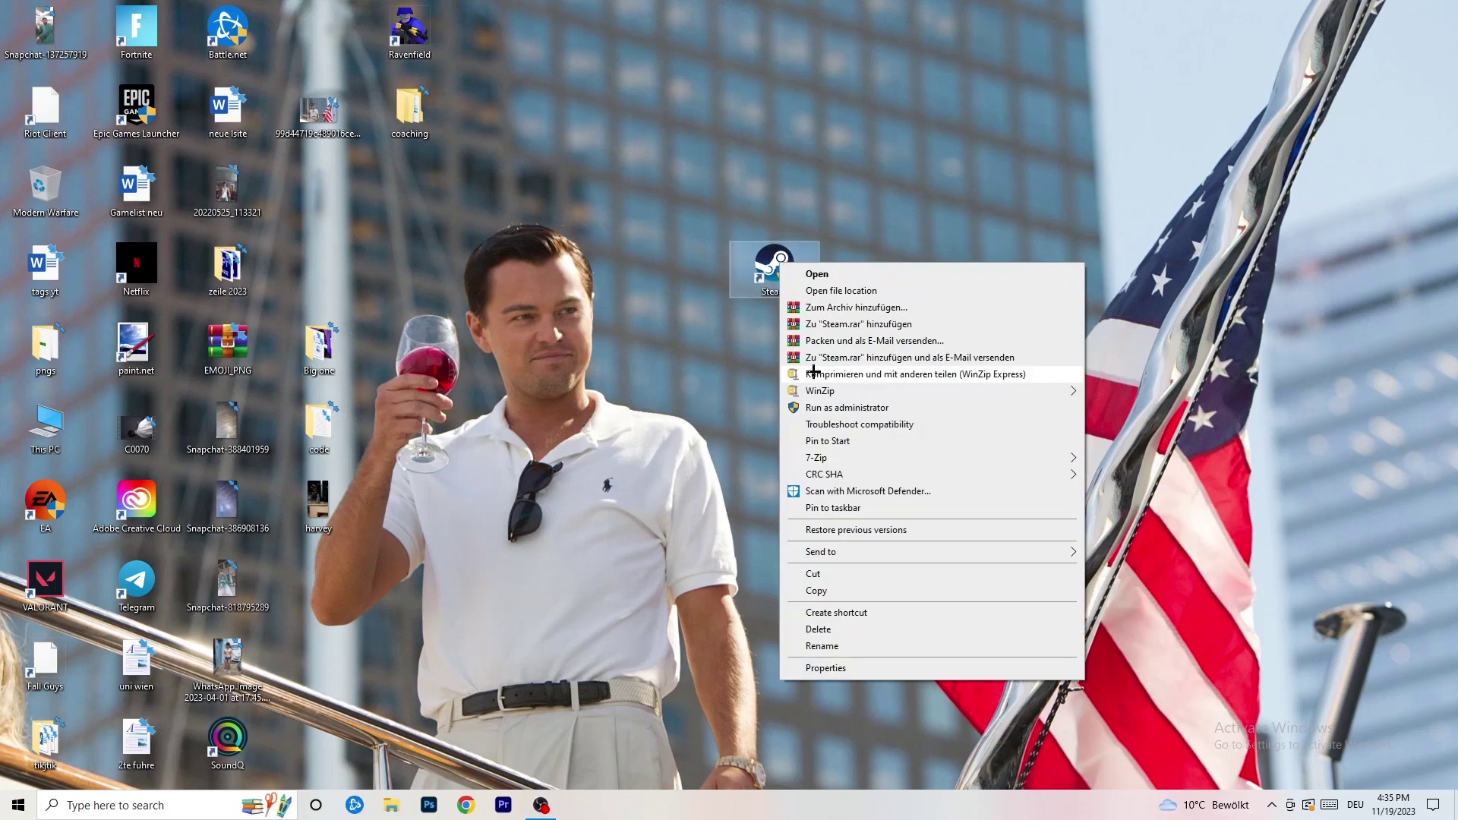
left_click(876, 669)
left_click_drag(861, 274, 630, 149)
Keep Windows 8 compatibility mode and Run as administrator for Steam, and confirm with OK.
left_click(780, 184)
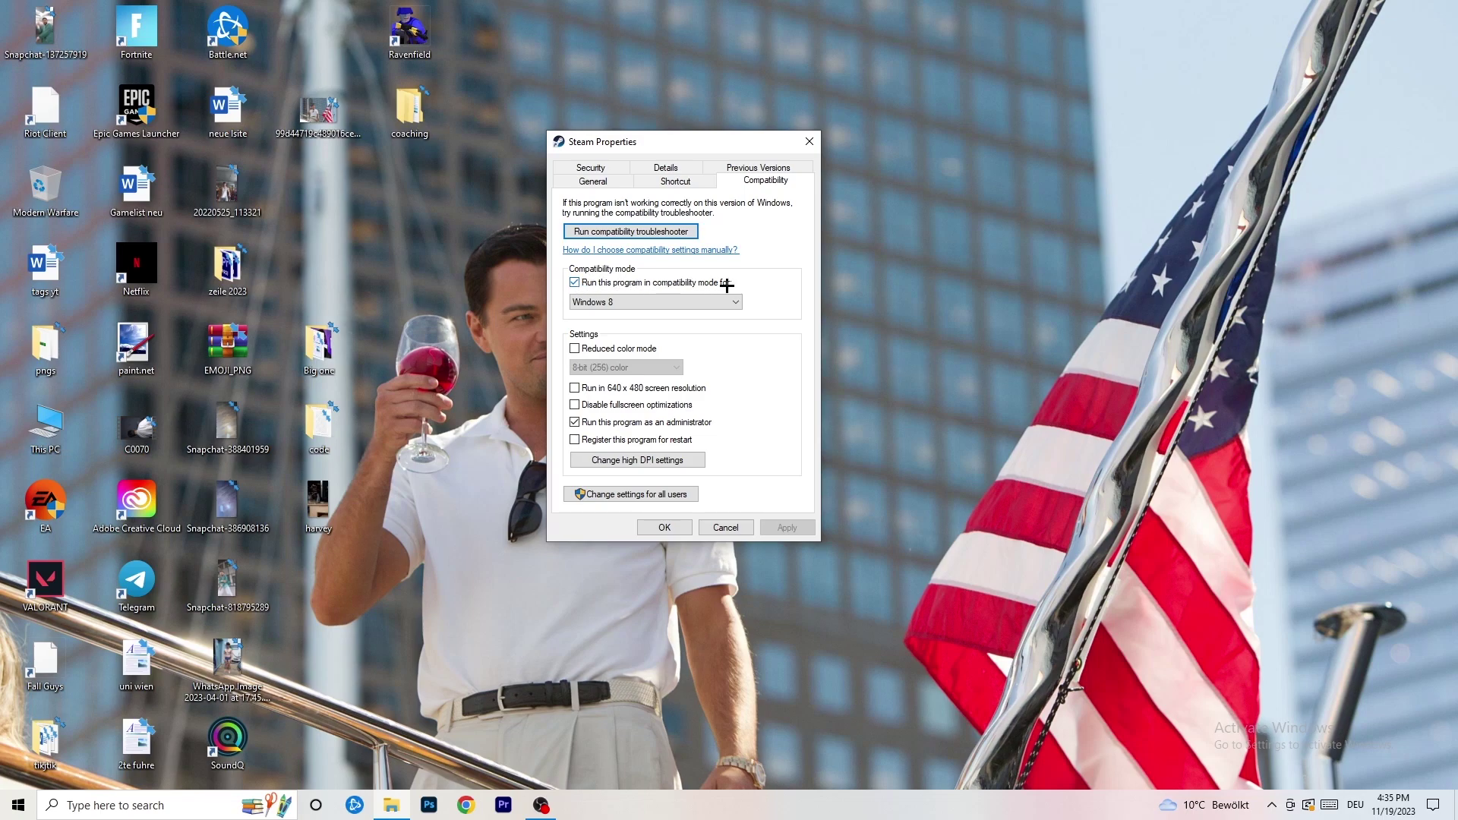
left_click(685, 300)
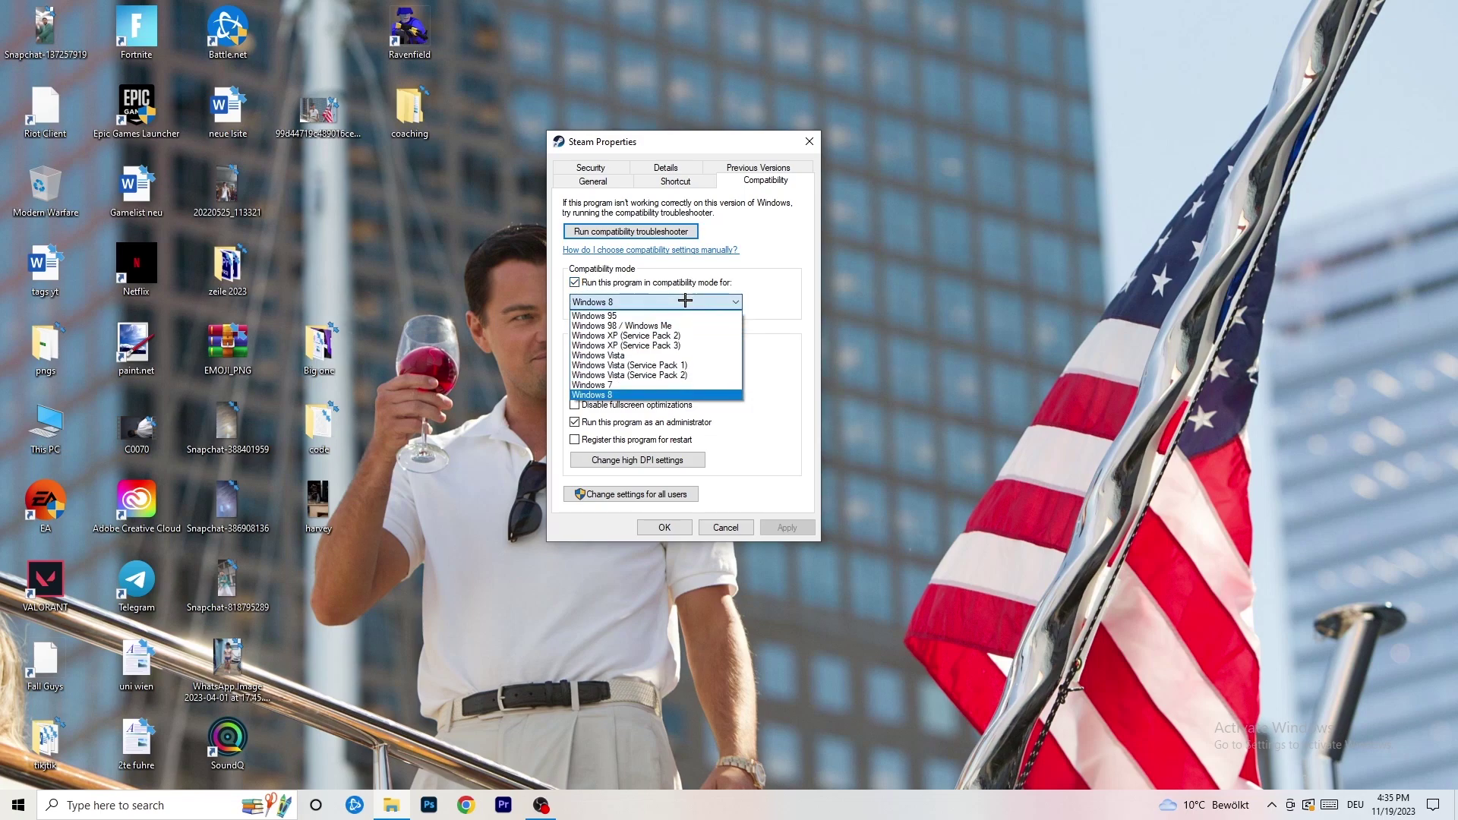
left_click(809, 290)
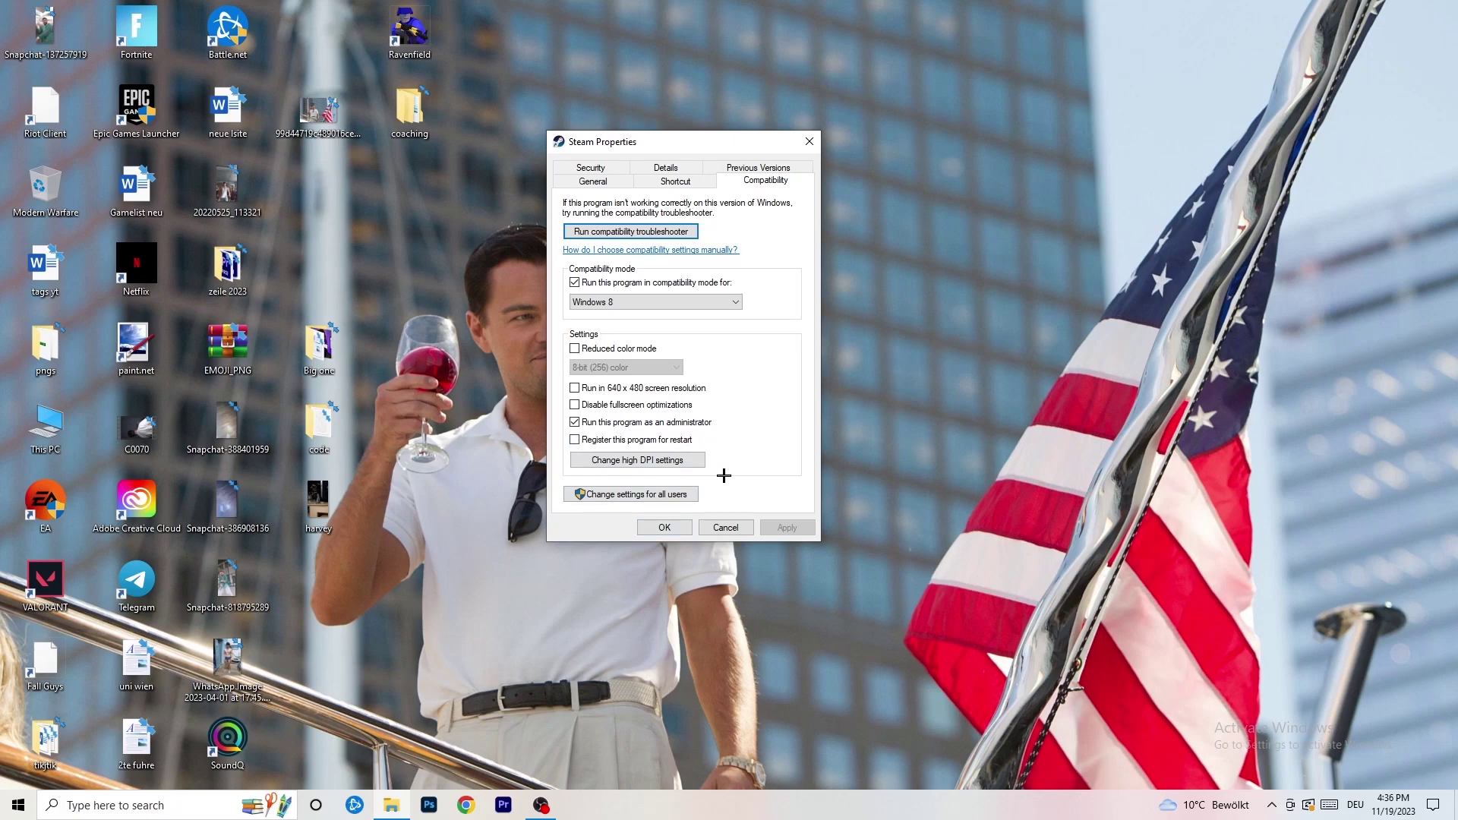
left_click(642, 527)
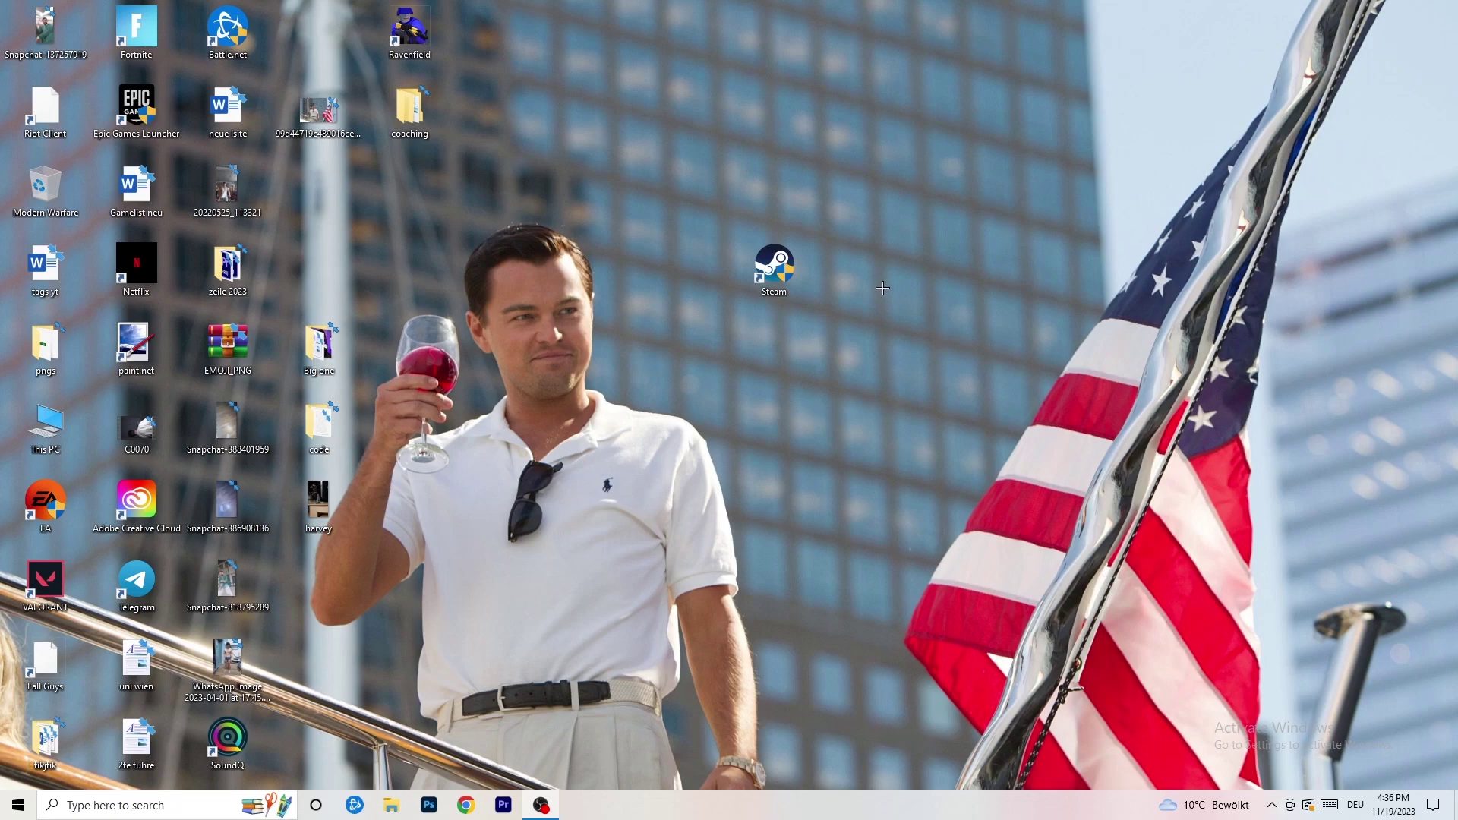
Move the Steam shortcut left beside other icons and recheck its Windows 8 administrator compatibility.
left_click_drag(769, 272, 677, 276)
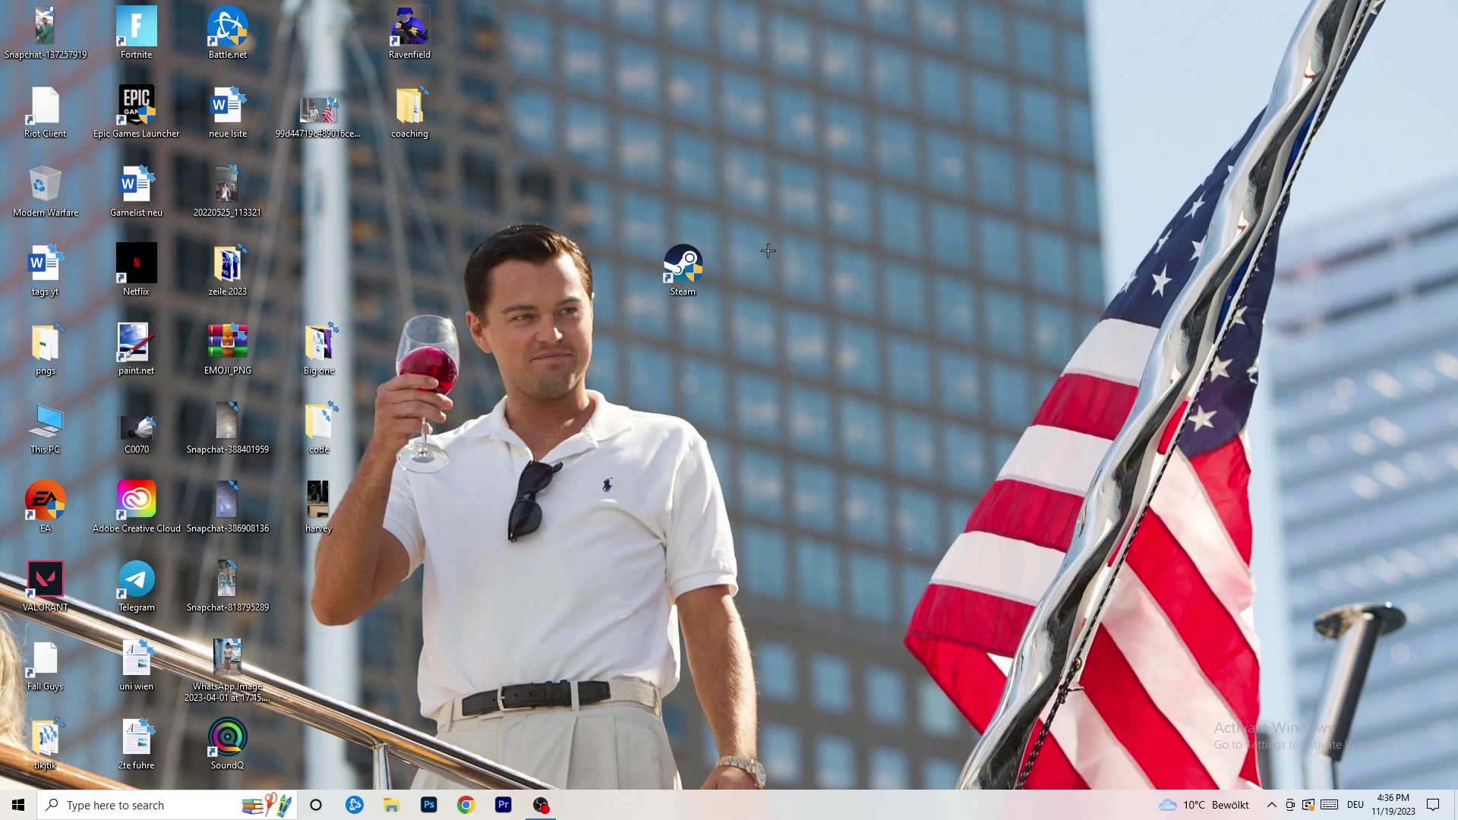
left_click_drag(700, 268, 518, 268)
right_click(507, 266)
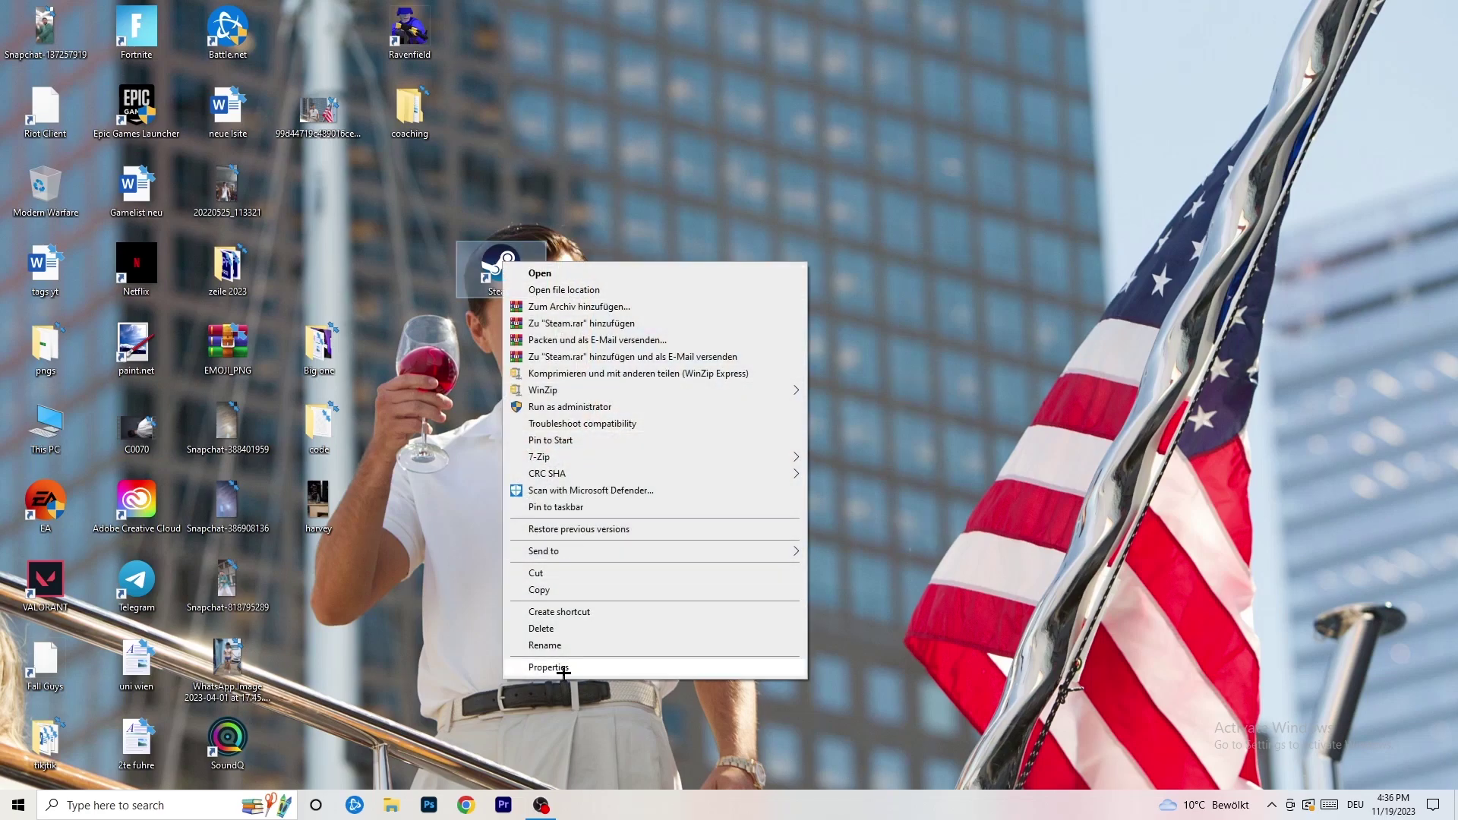
left_click(563, 668)
left_click(717, 310)
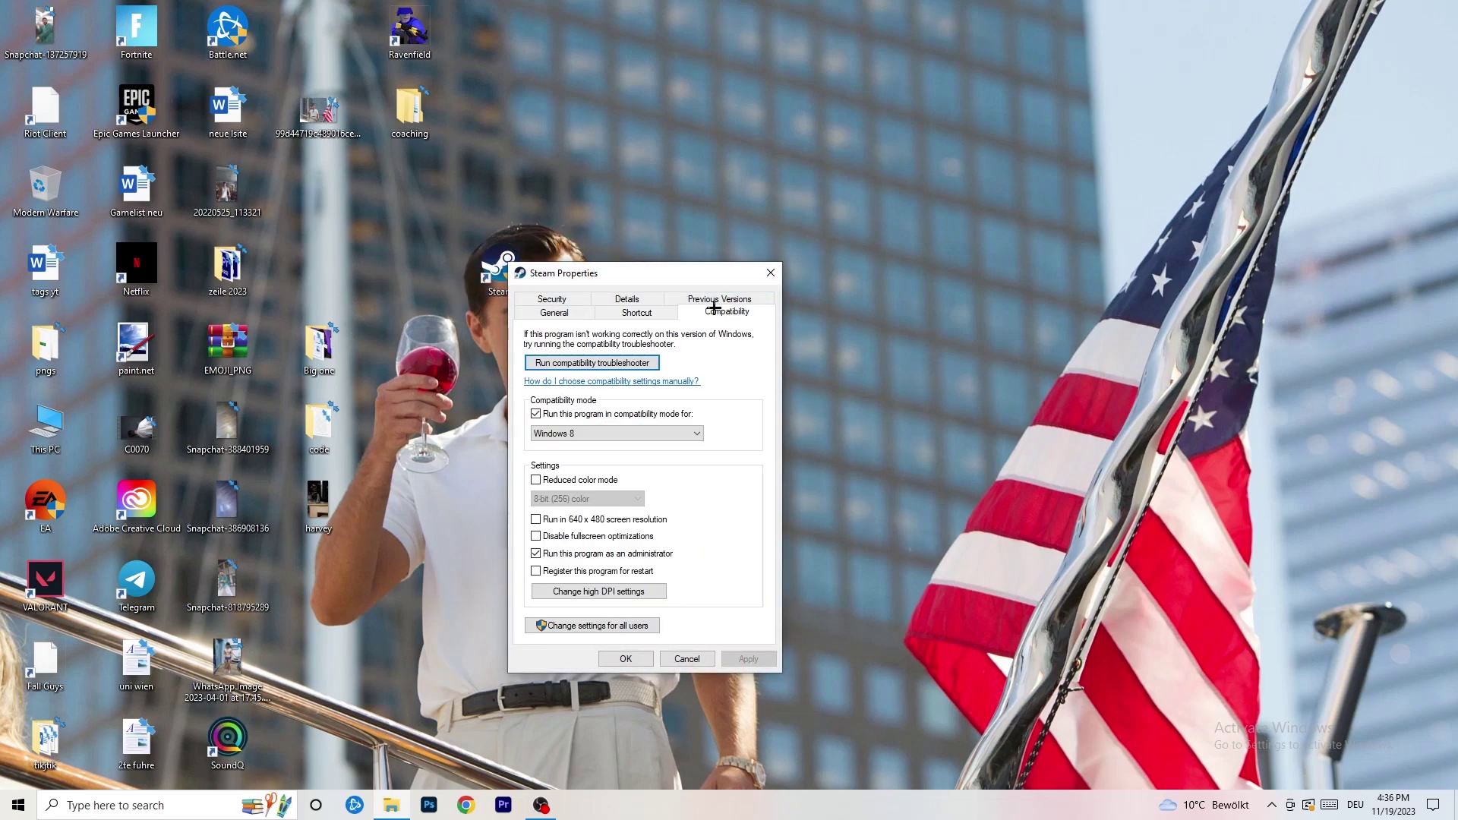
left_click(773, 269)
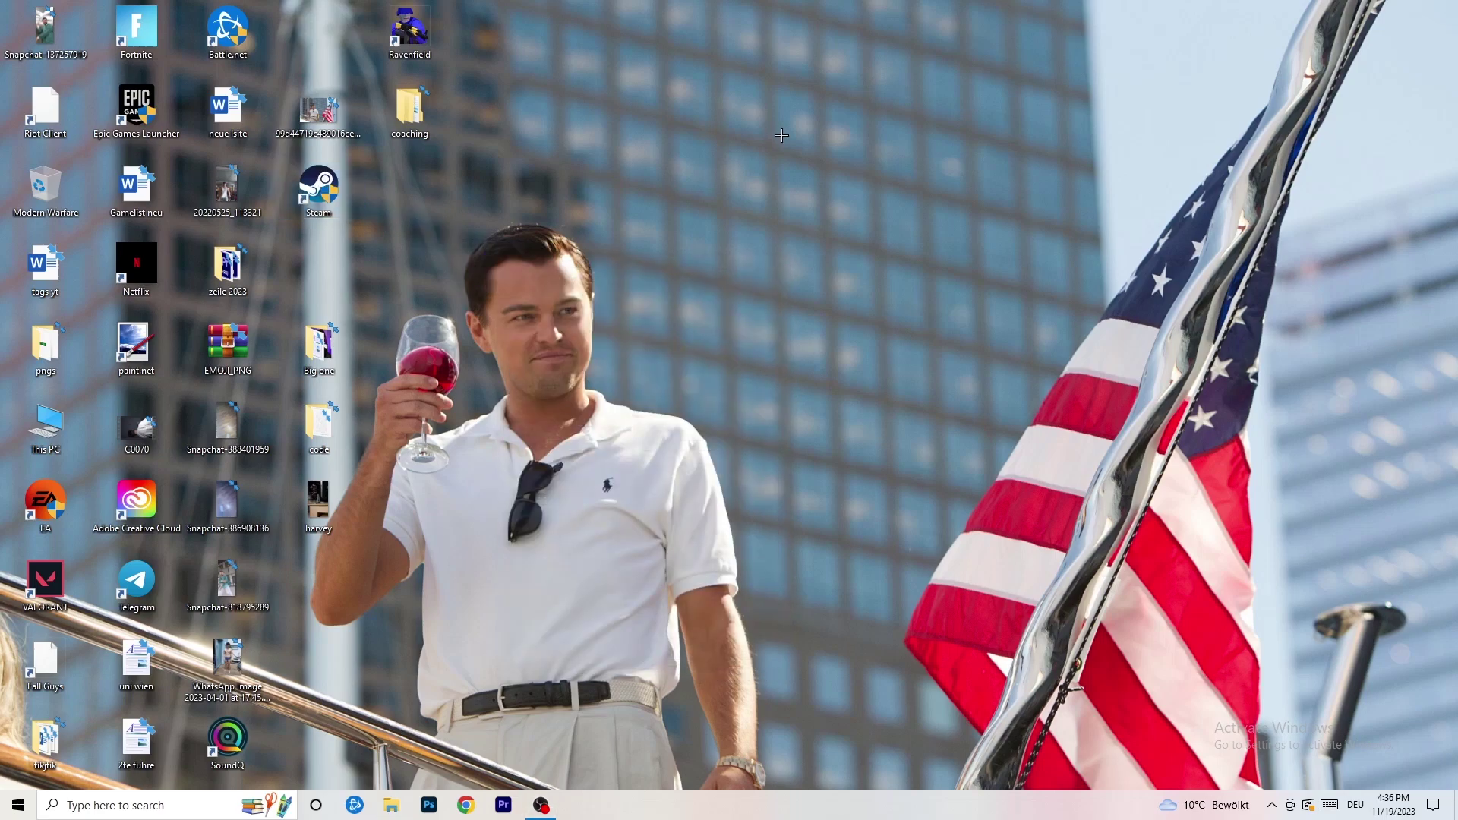